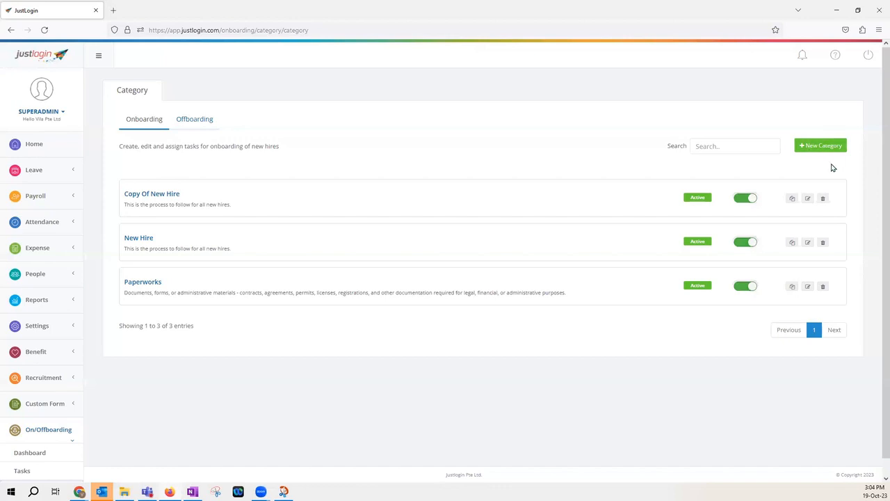
Create a new onboarding category named Department Tasks
left_click(203, 123)
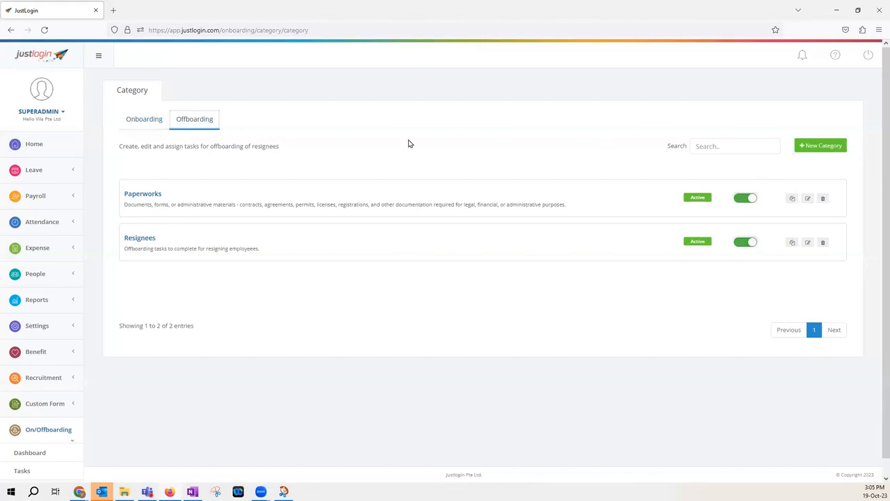
left_click(142, 121)
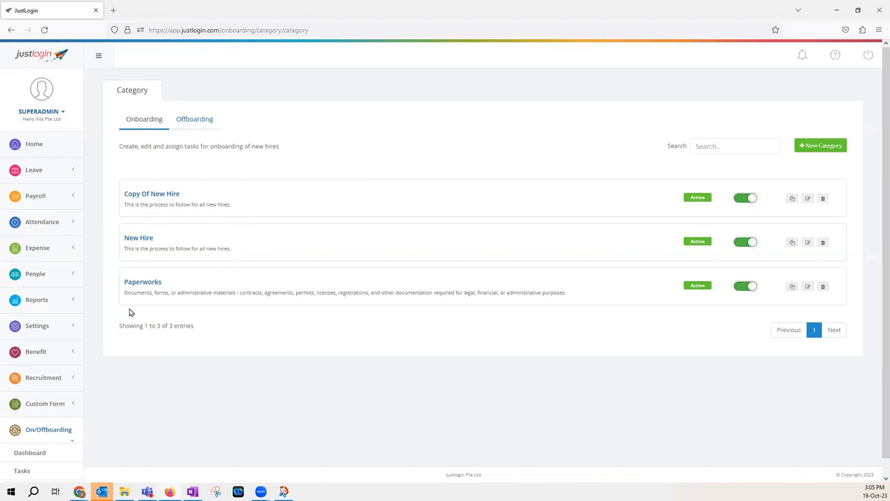
left_click(809, 149)
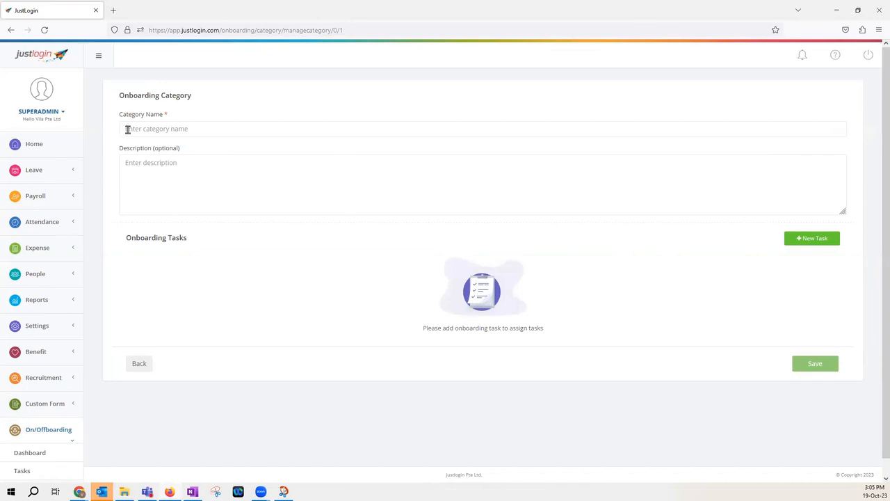
left_click(180, 129)
type("Depart")
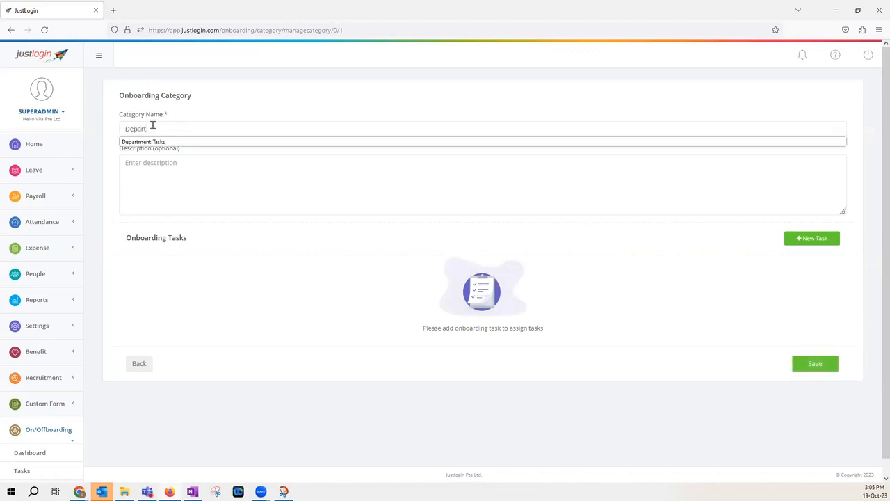
left_click(165, 142)
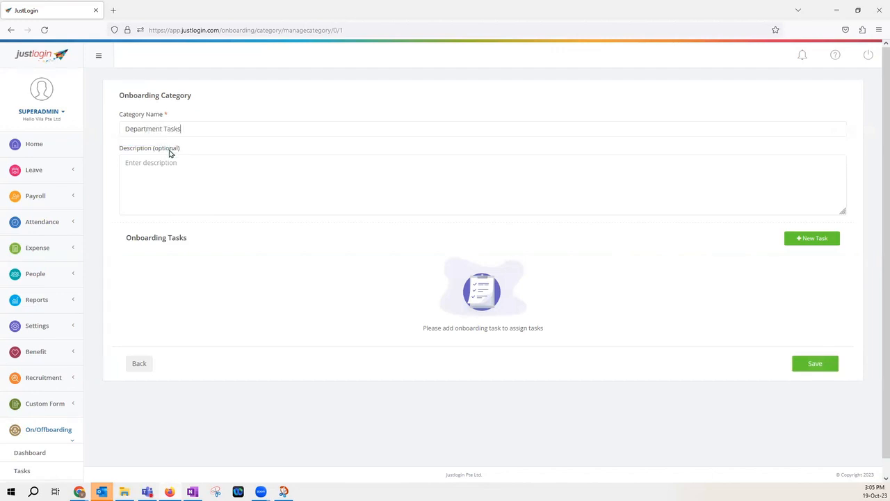
Describe the category as "Any department related tasks to be added here" and save it
left_click(235, 178)
type("An")
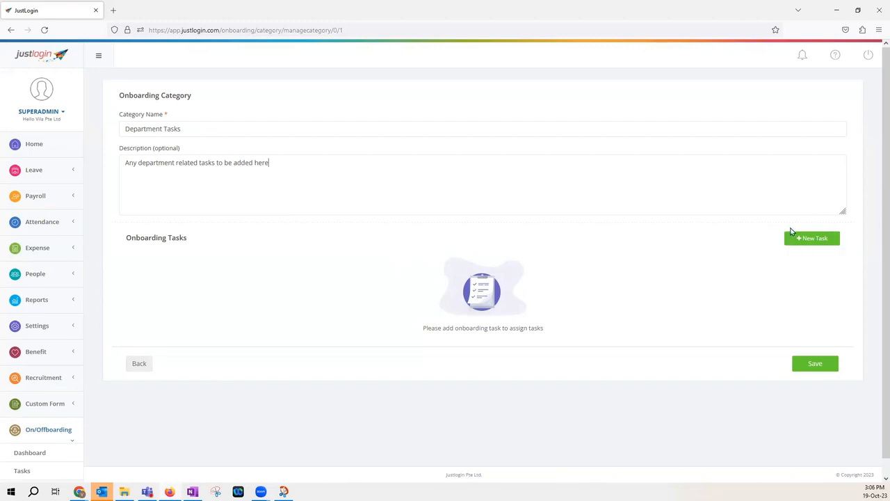
left_click(810, 367)
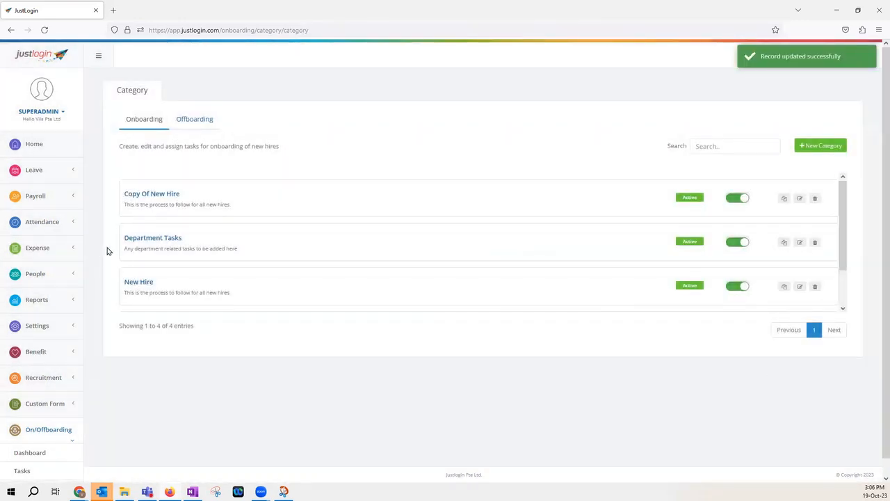
Duplicate the Department Tasks category
scroll(216, 219, "down", 1)
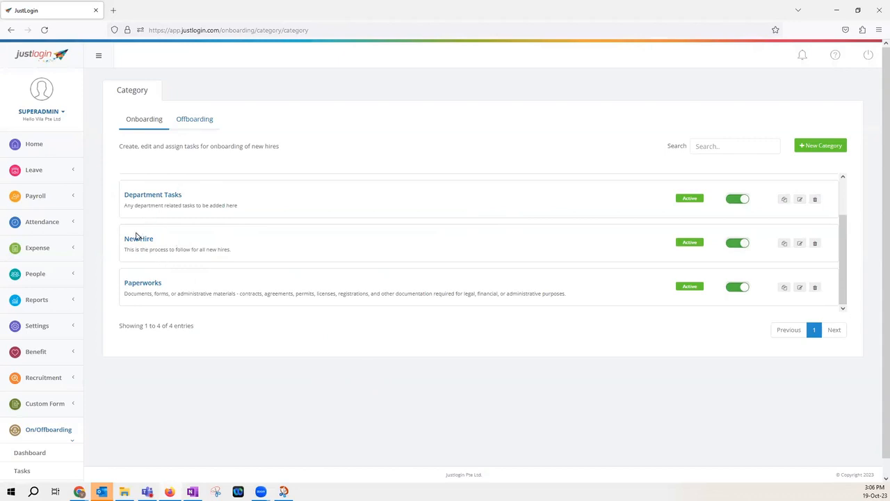
scroll(226, 259, "up", 2)
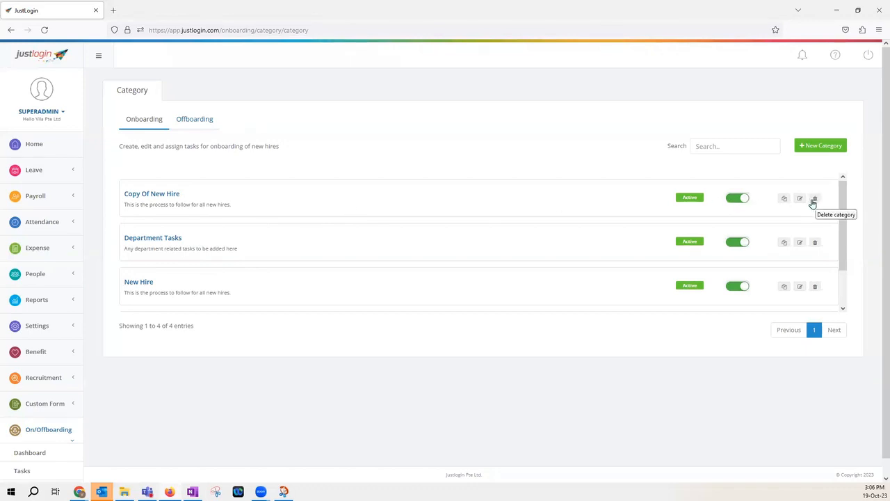
scroll(804, 209, "down", 1)
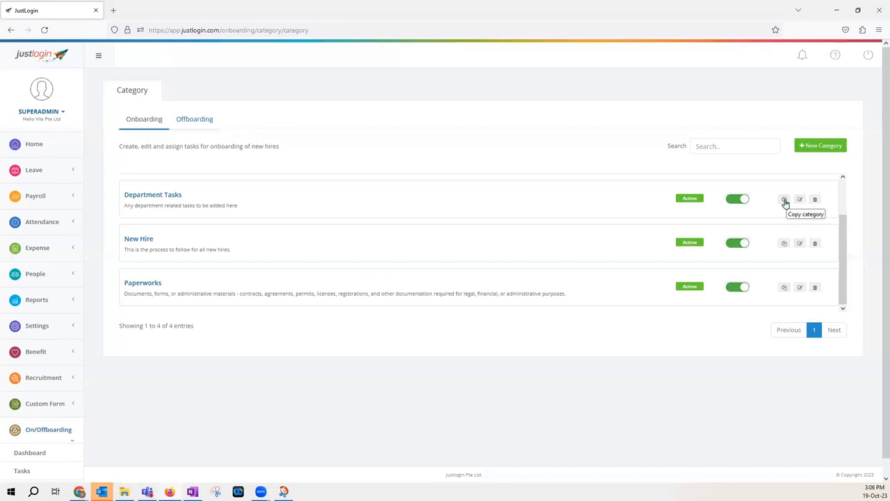
left_click(784, 201)
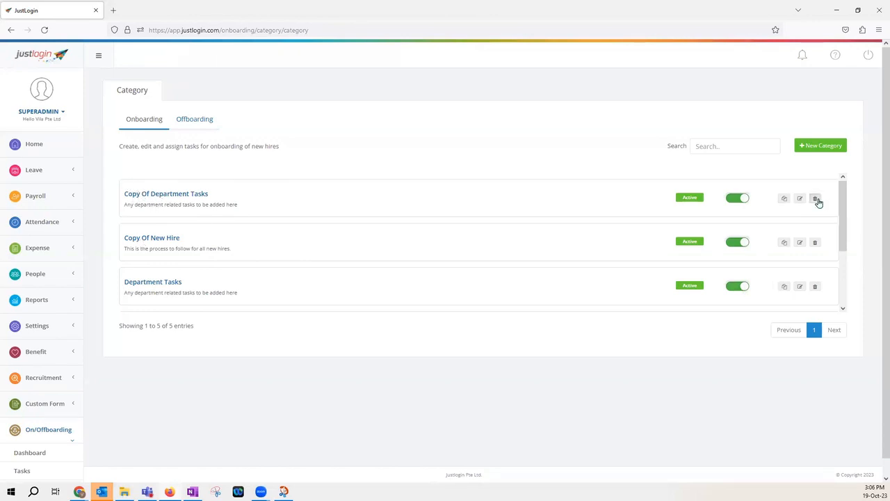
Delete the Copy Of Department Tasks and Copy Of New Hire categories
left_click(814, 199)
left_click(468, 154)
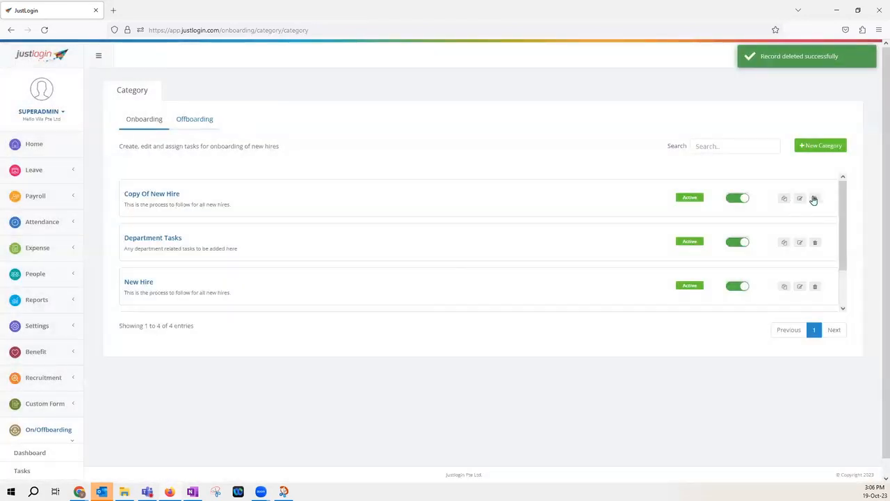
left_click(814, 199)
left_click(463, 156)
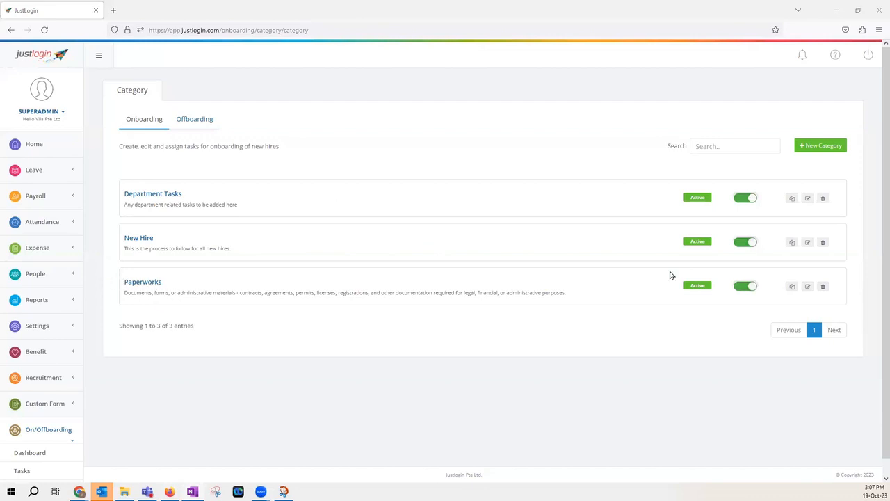
Open the Paperworks category and start a new task named Application of Work Permit
left_click(808, 287)
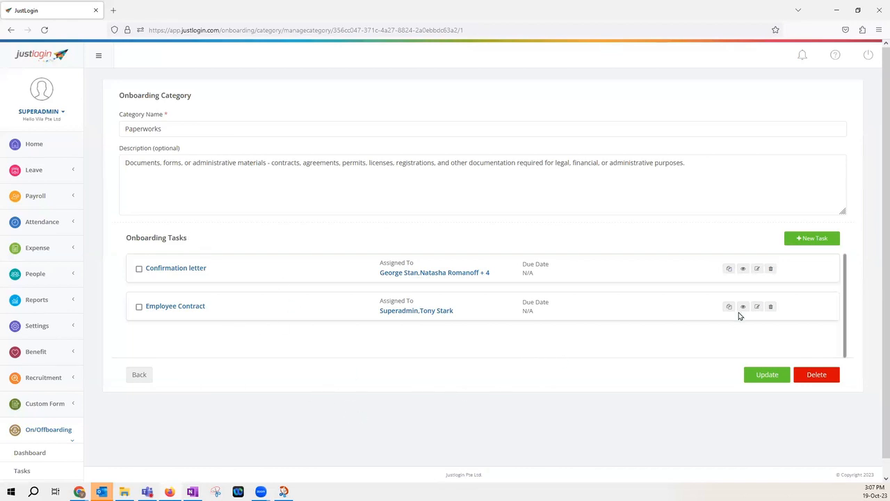
left_click(806, 239)
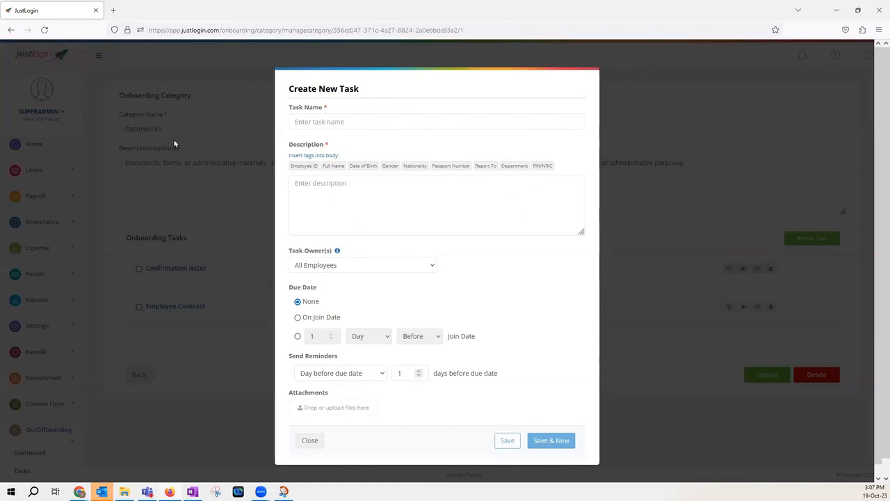
left_click(397, 120)
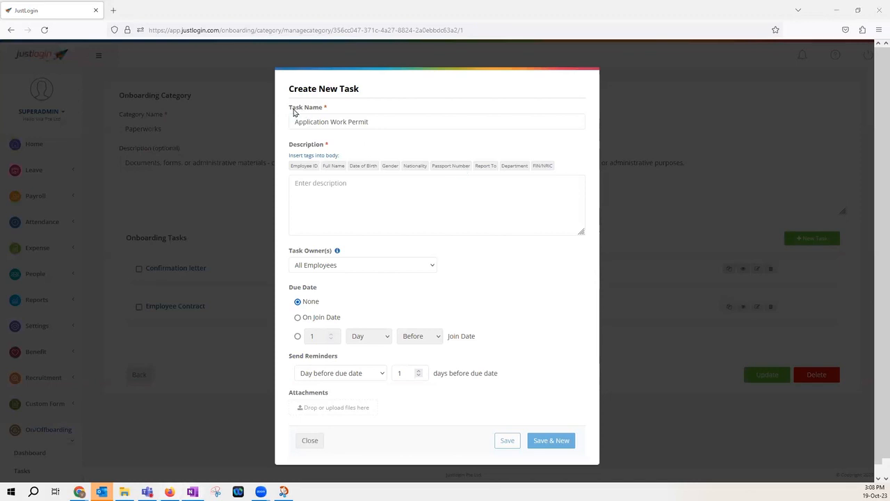
left_click(331, 122)
type("of")
Set the task description to "Application for Foreign Employee's Work Permit."
left_click(315, 210)
key("ctrl+v")
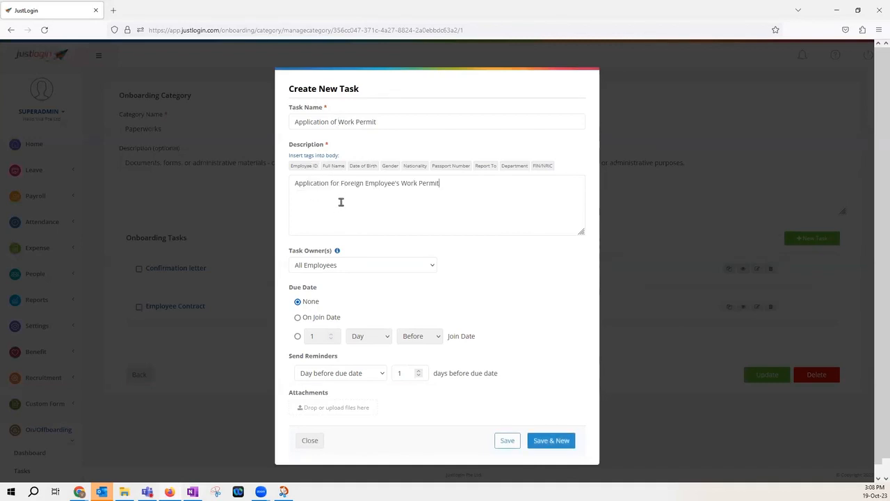
left_click(352, 183)
type(".")
left_click(390, 166)
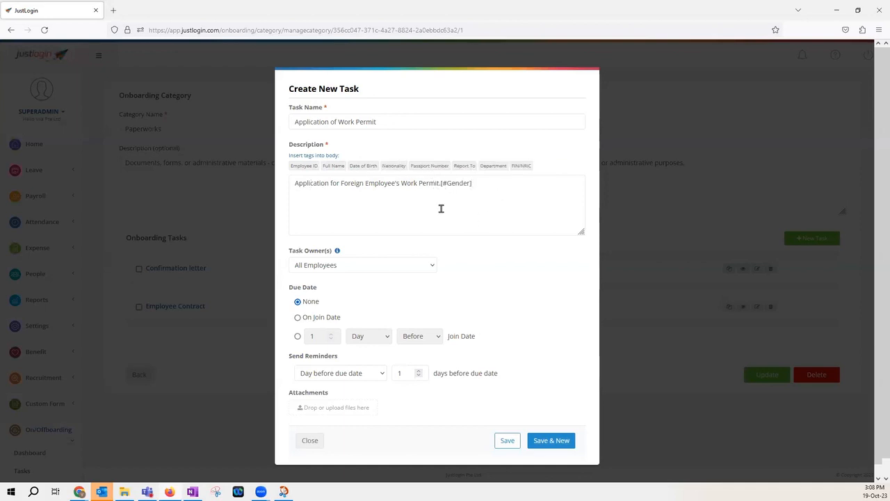
left_click_drag(478, 185, 441, 190)
key("BackSpace")
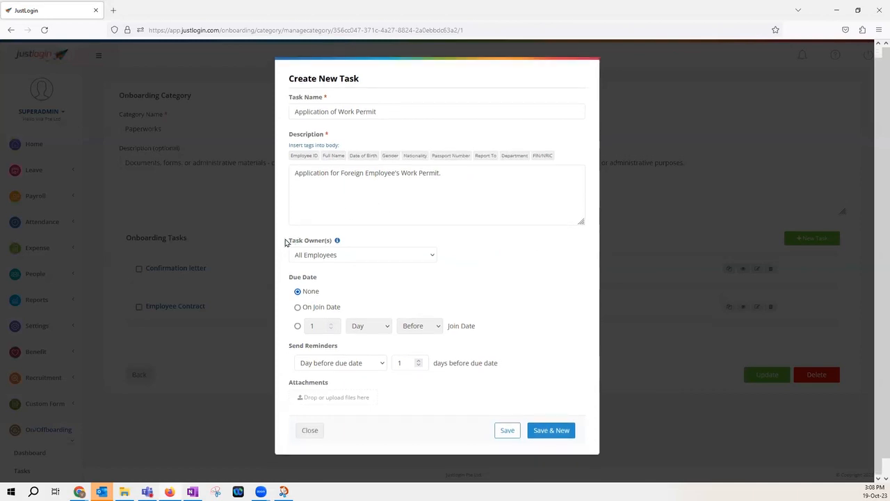
Set the task owners to Specific Employees and open the owner picker
mouse_move(338, 241)
left_click(326, 255)
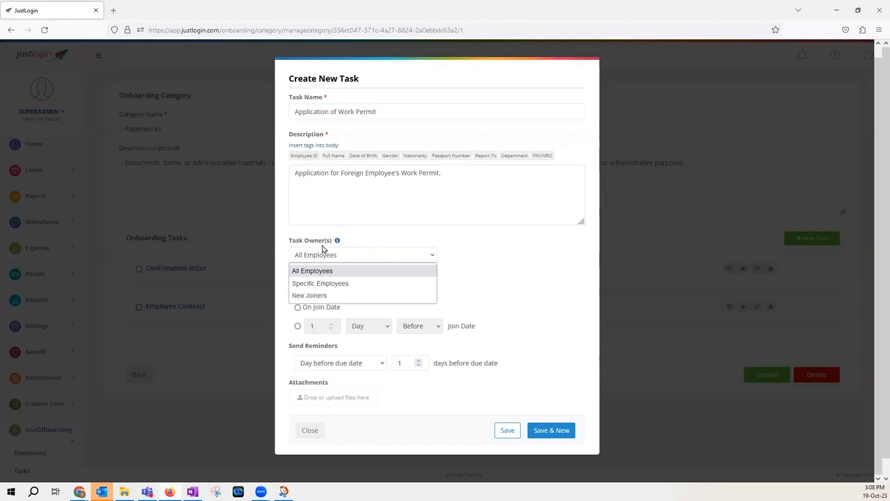
left_click(490, 263)
left_click(321, 253)
left_click(314, 281)
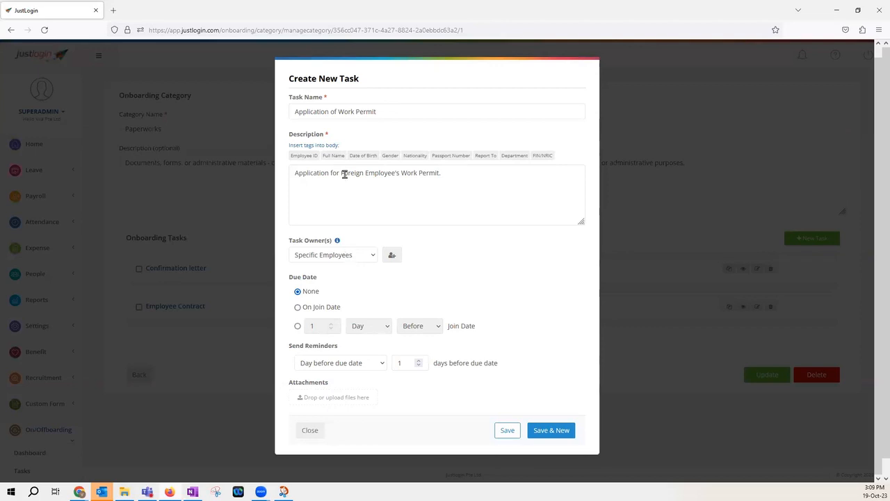
left_click(393, 256)
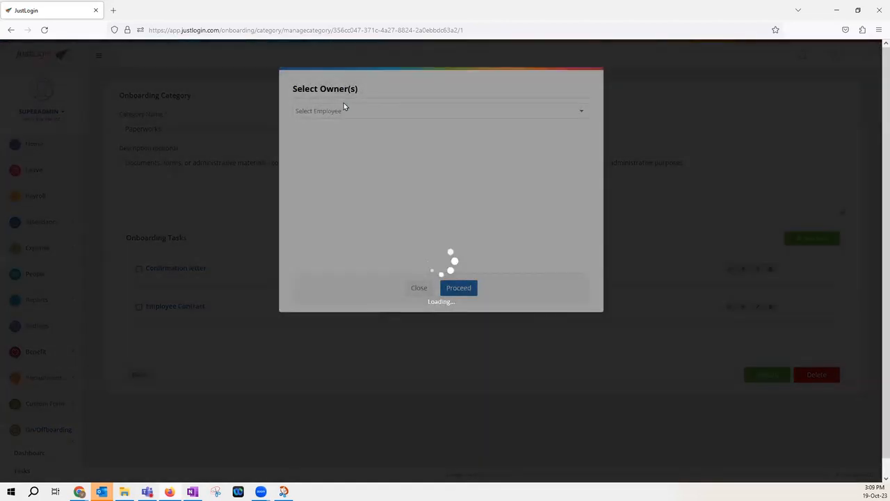
Select Superadmin as the task owner and proceed
left_click(344, 112)
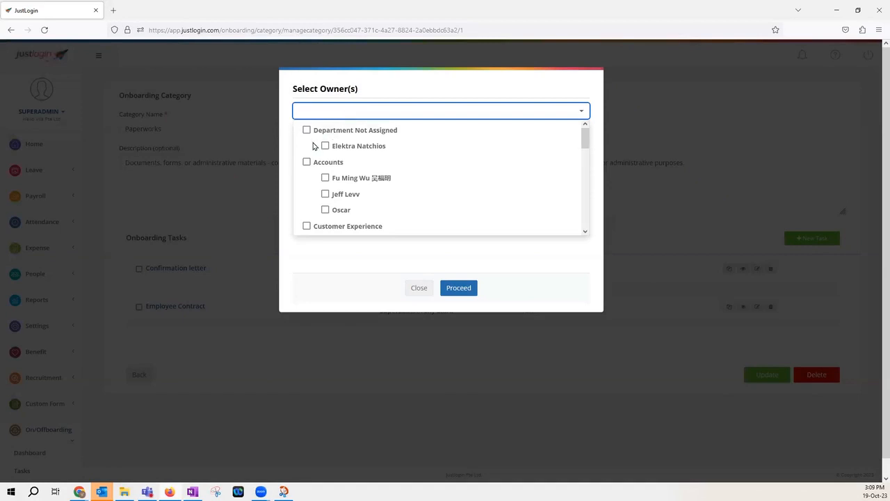
scroll(322, 152, "down", 8)
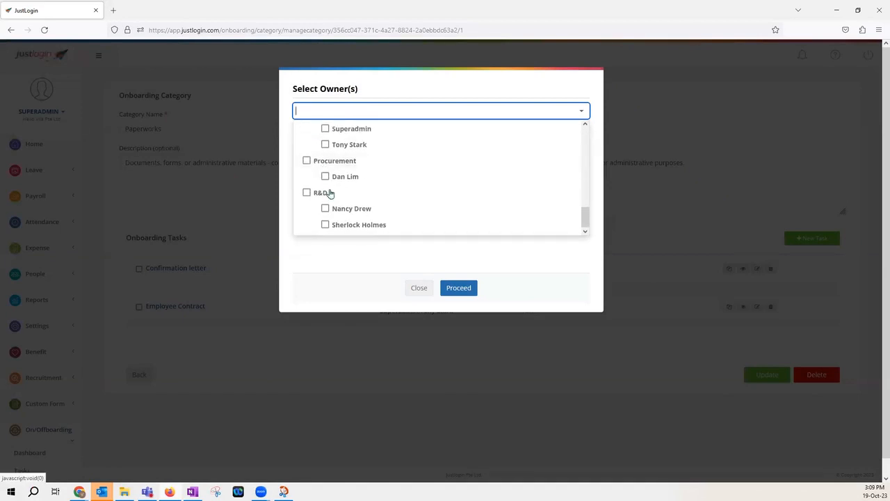
scroll(325, 193, "up", 3)
left_click(305, 166)
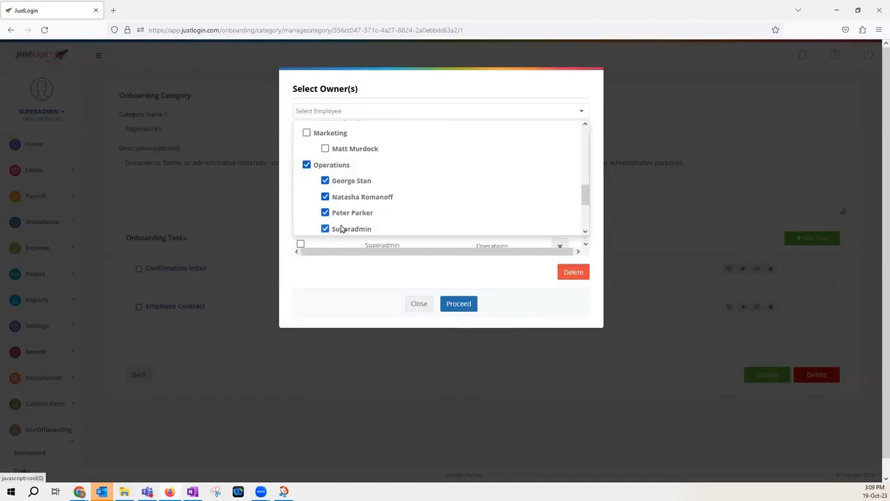
left_click(308, 167)
scroll(330, 209, "down", 1)
left_click(325, 178)
left_click(460, 304)
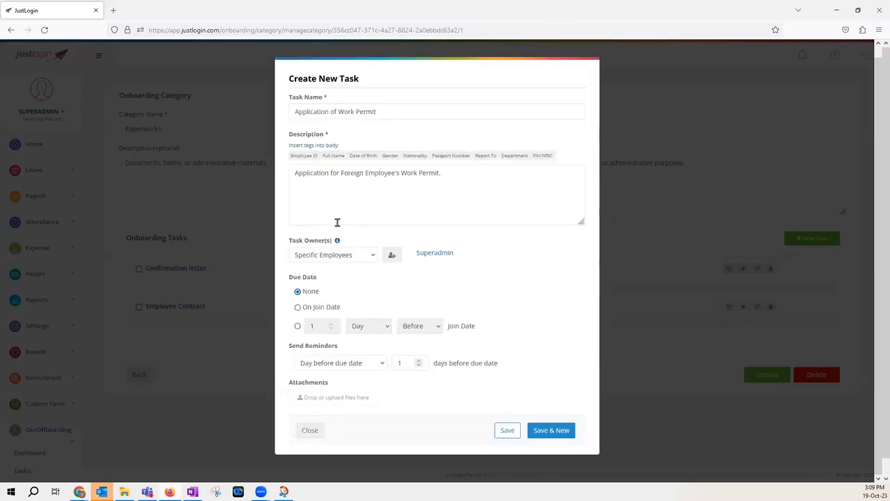
Set the due date to 2 Month After Join Date
scroll(396, 292, "down", 1)
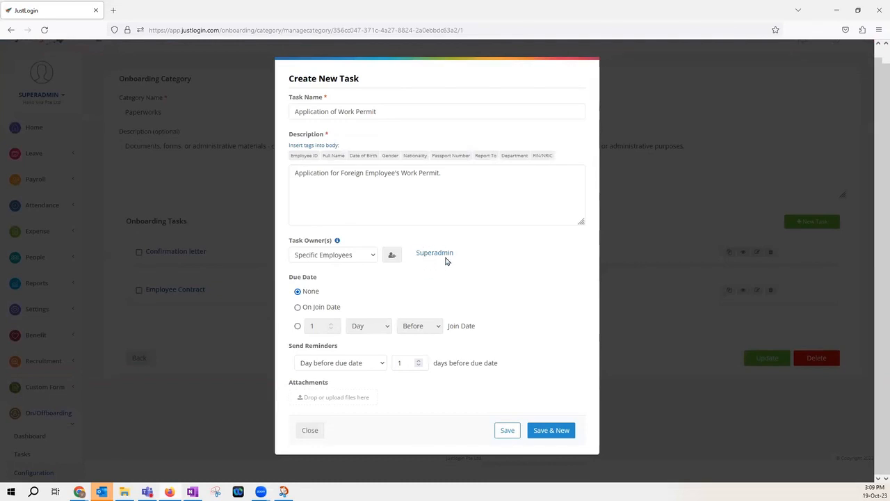
left_click_drag(288, 278, 331, 285)
left_click(310, 294)
left_click(298, 308)
left_click(298, 326)
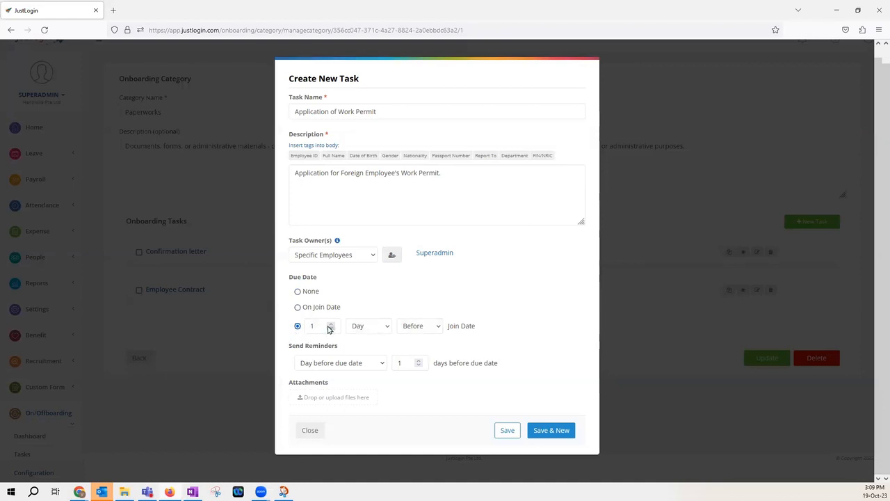
left_click(331, 329)
left_click(331, 329)
left_click(371, 326)
left_click(373, 357)
left_click(365, 328)
left_click(359, 366)
left_click(419, 328)
left_click(416, 354)
Set the due date to On Join Date and the reminder to Day before due date
left_click(297, 307)
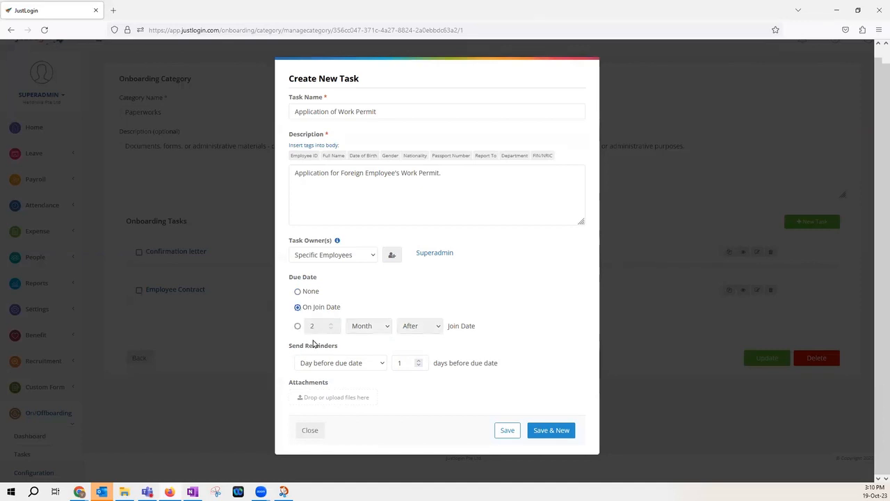
left_click(320, 363)
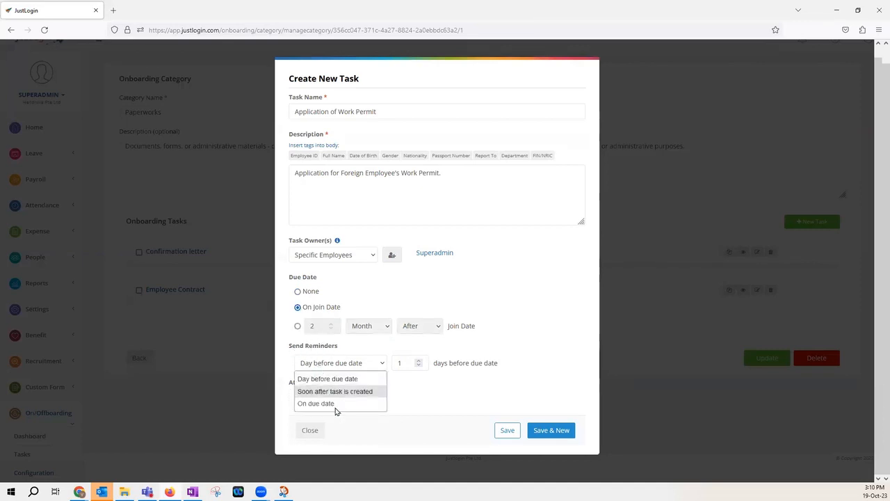
left_click(342, 392)
left_click(345, 363)
left_click(336, 405)
left_click(353, 368)
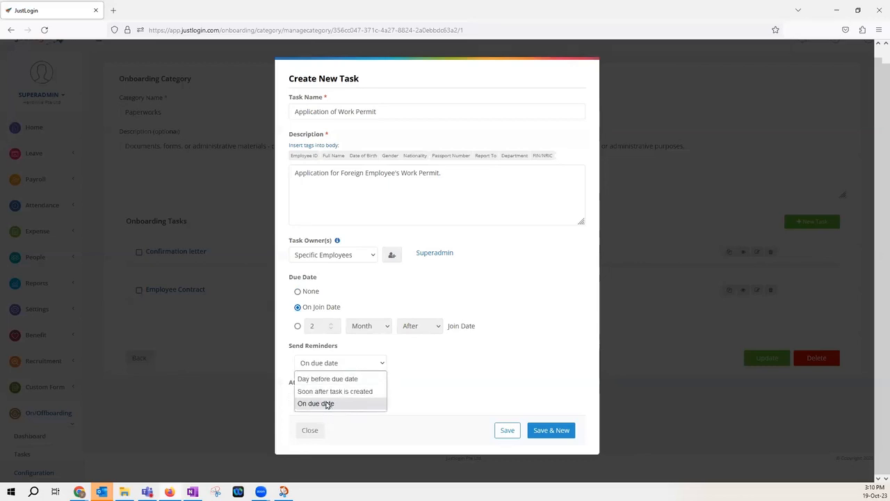
left_click(335, 391)
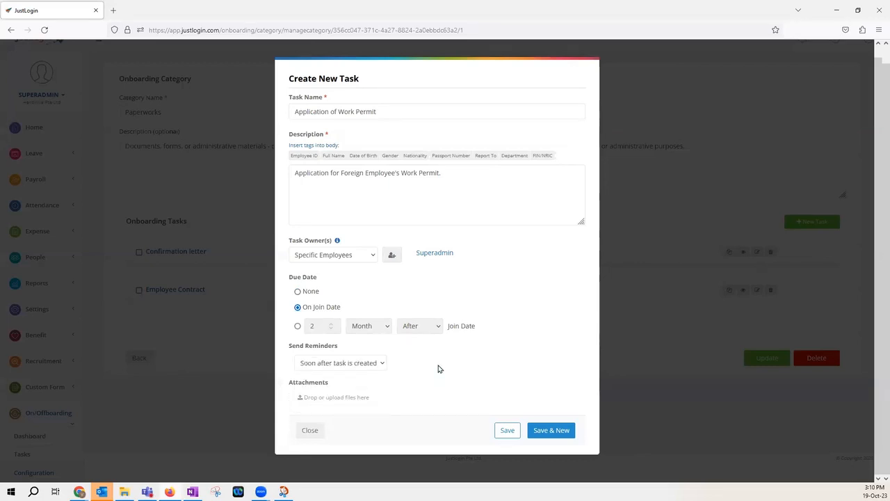
left_click(375, 367)
left_click(332, 373)
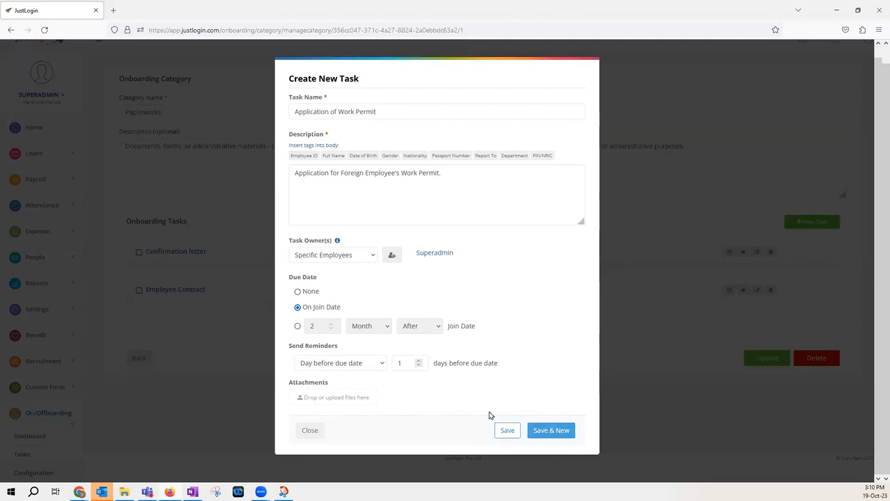
Save the new task
left_click(507, 433)
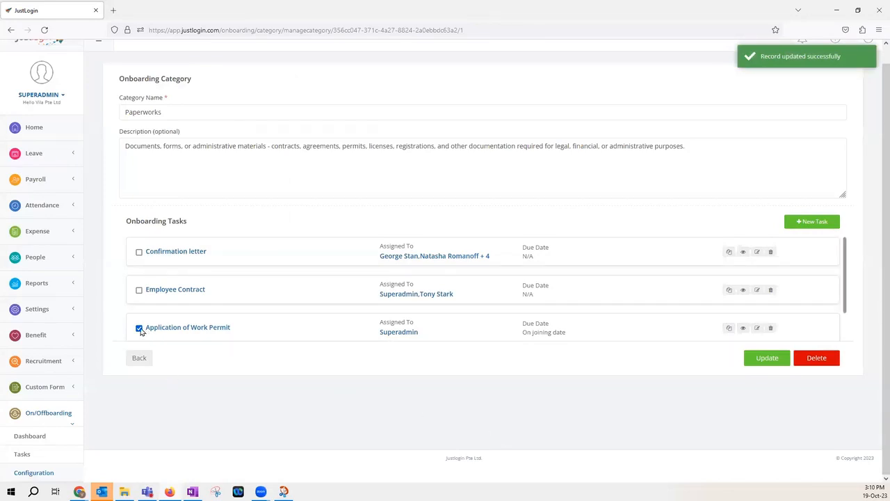
scroll(143, 316, "down", 1)
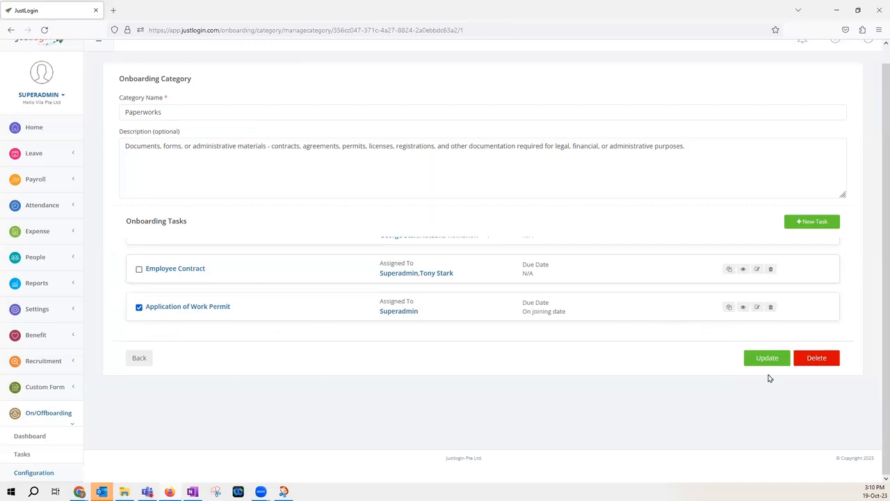
Save the updates to the Paperworks onboarding category
left_click(764, 358)
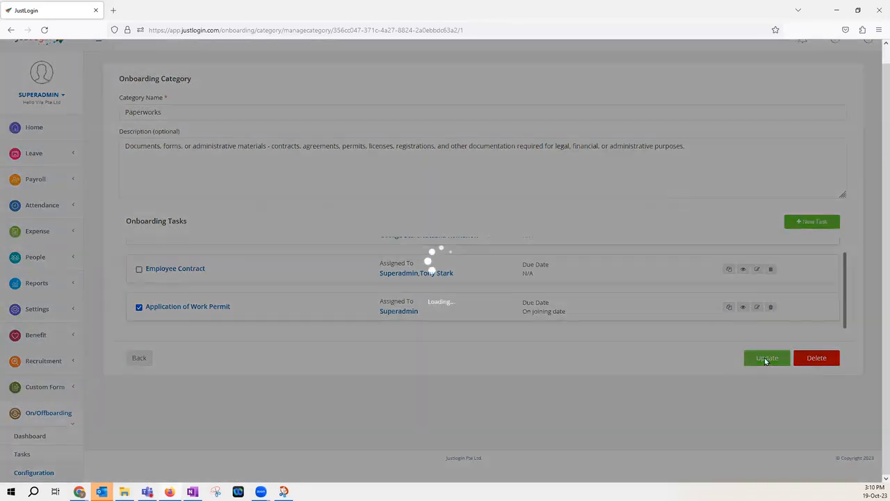
scroll(337, 379, "up", 1)
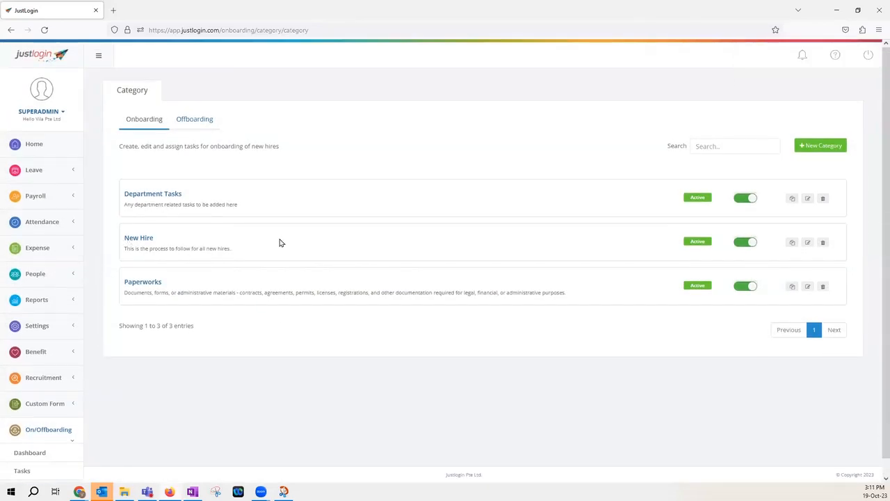
Open the New Hire category to review its tasks, then go back to the category list
left_click(808, 244)
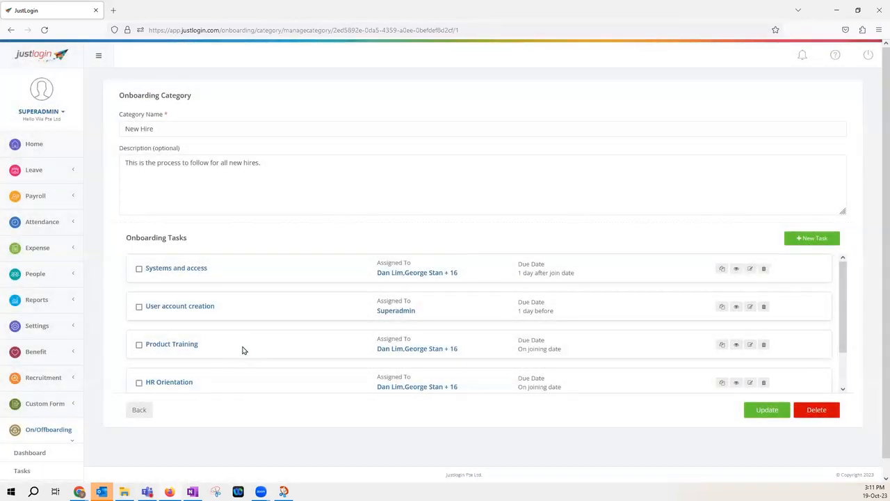
scroll(209, 368, "down", 1)
left_click(142, 393)
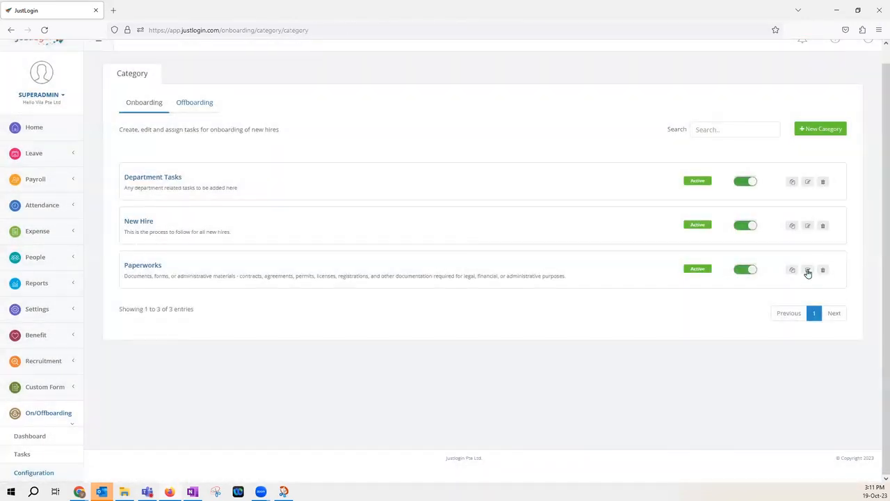
Open the Paperworks category and review the due dates of its tasks
left_click(807, 270)
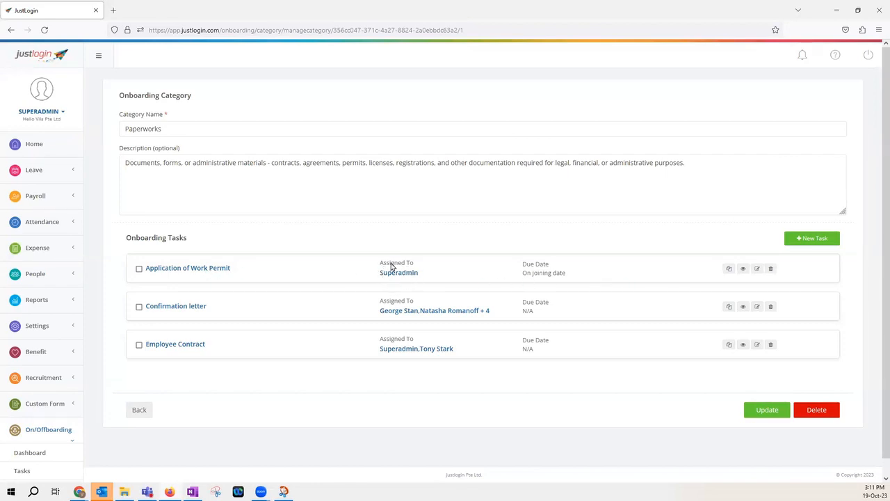
left_click_drag(520, 265, 564, 283)
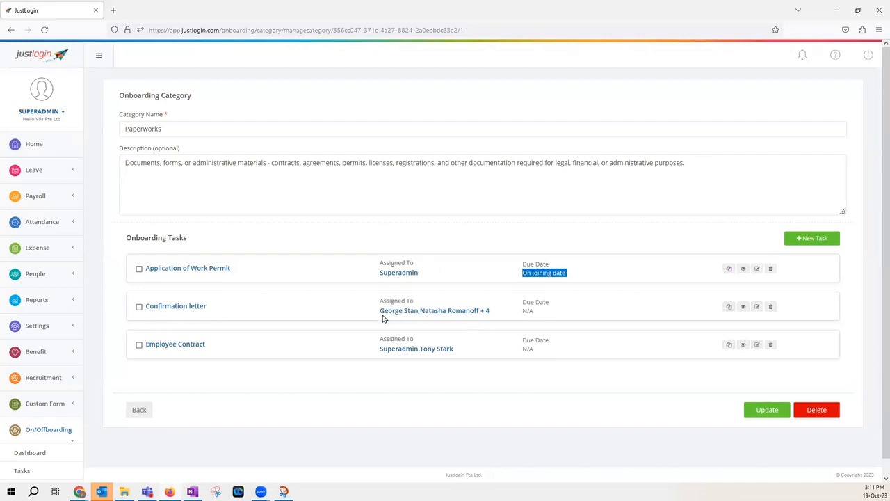
left_click_drag(522, 302, 561, 315)
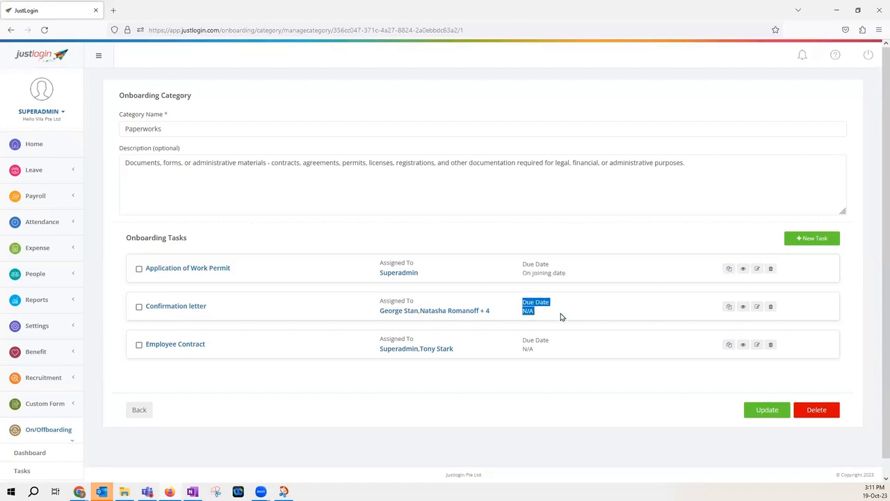
Copy the Confirmation letter task and rename the copy to Confirmation letter in its edit dialog
left_click(729, 308)
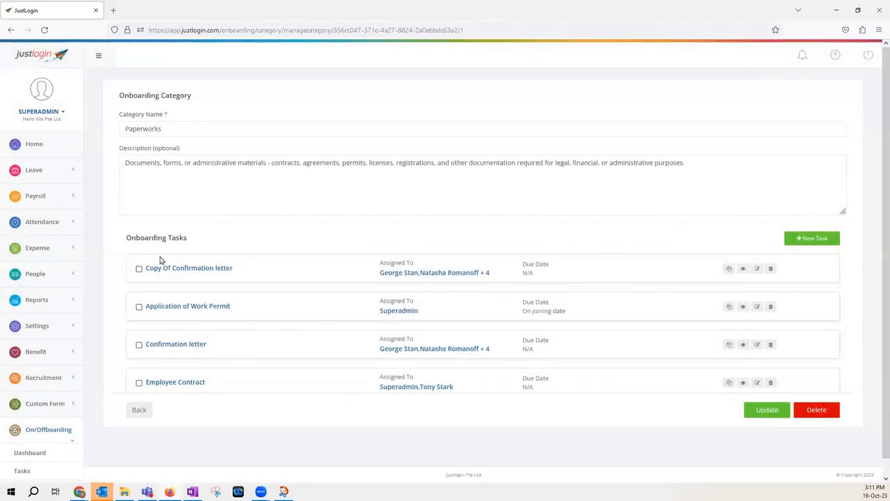
left_click(757, 269)
left_click_drag(321, 112, 272, 112)
key("BackSpace")
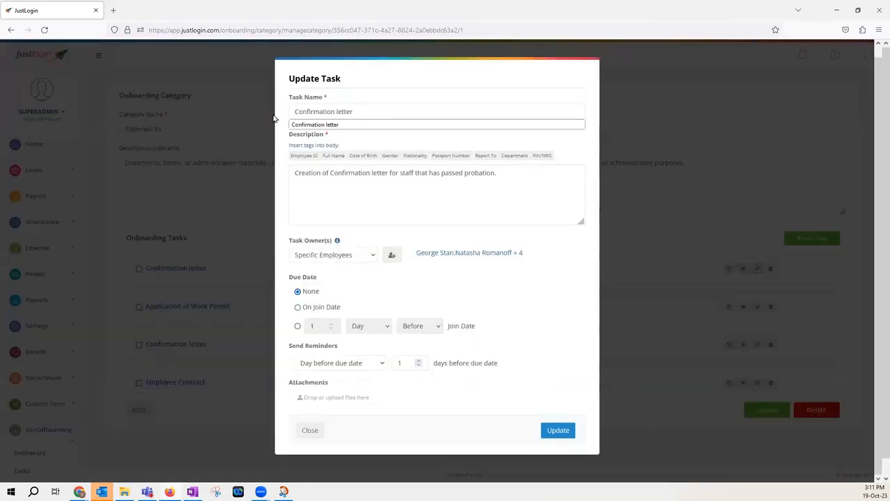
left_click_drag(335, 109, 242, 110)
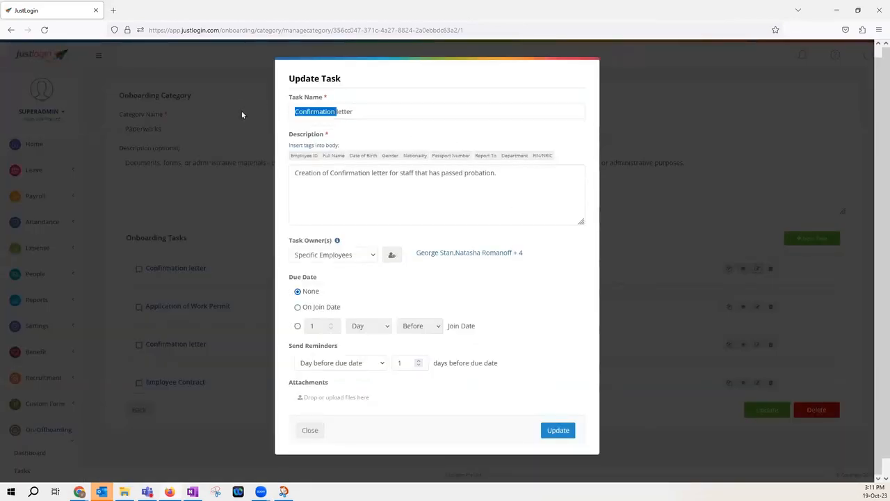
left_click(413, 116)
left_click_drag(349, 428, 310, 429)
left_click(310, 429)
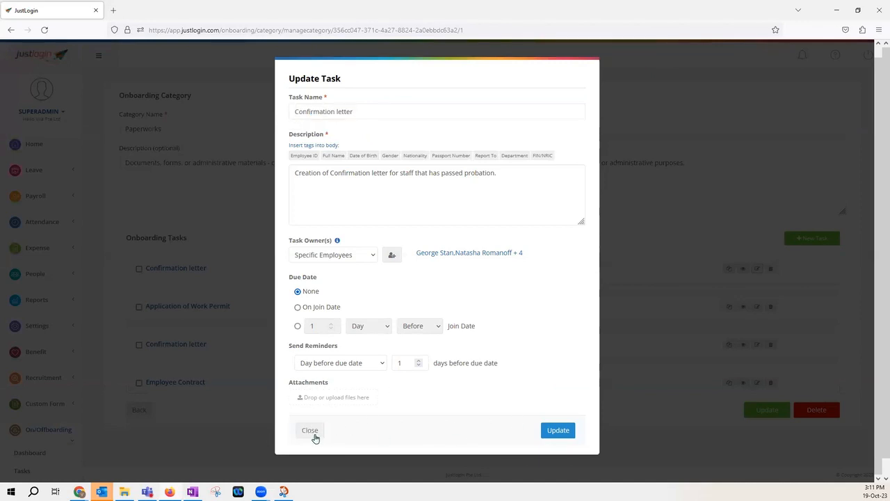
left_click(309, 434)
Delete the duplicated Confirmation letter task at the top of the list
scroll(721, 334, "down", 2)
scroll(723, 340, "up", 2)
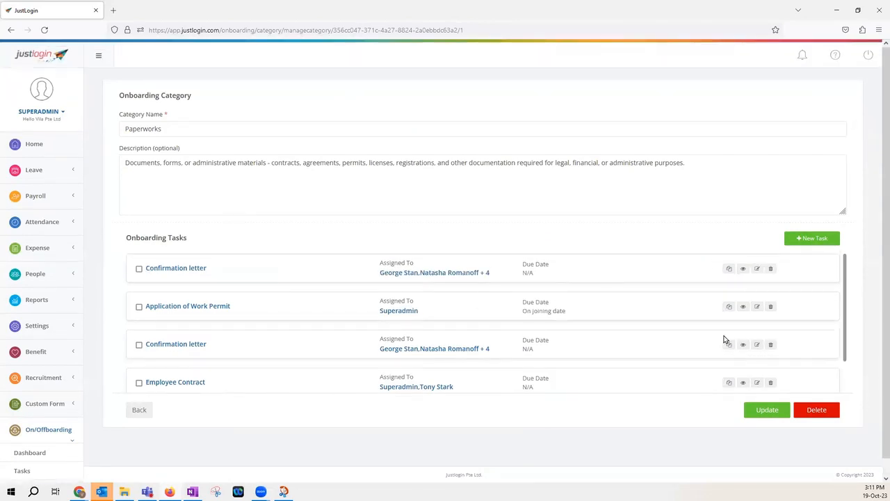
left_click(770, 269)
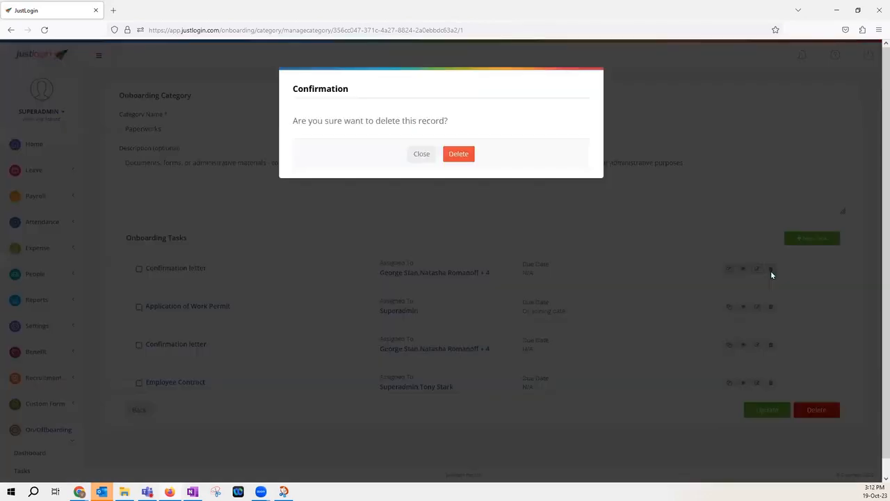
left_click(455, 154)
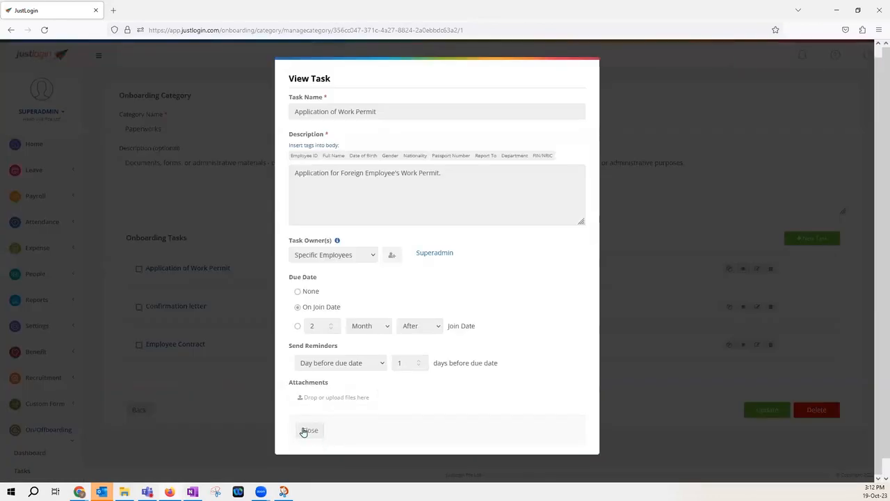
Close the task view, tick the Application of Work Permit task and leave the Paperworks category
left_click(308, 431)
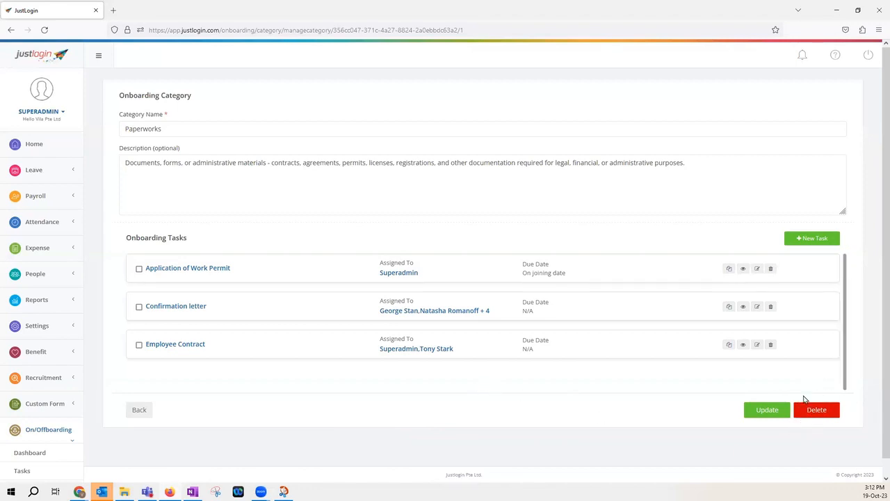
left_click(138, 270)
left_click(139, 411)
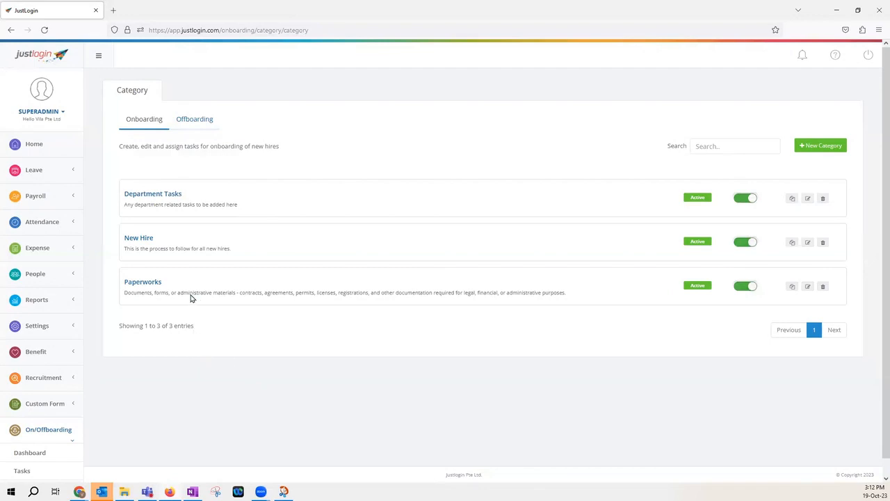
Reopen the New Hire category to scan its task list, then return to the categories
left_click(808, 243)
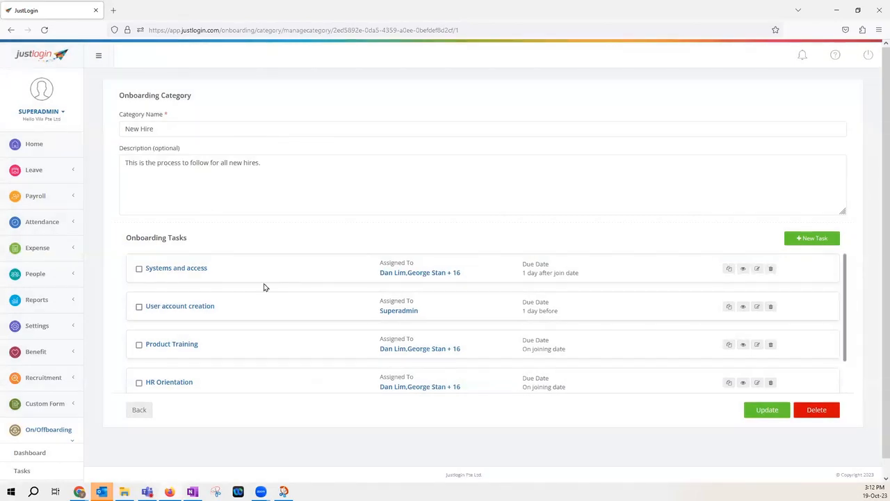
scroll(237, 267, "down", 2)
scroll(148, 271, "up", 2)
left_click(141, 415)
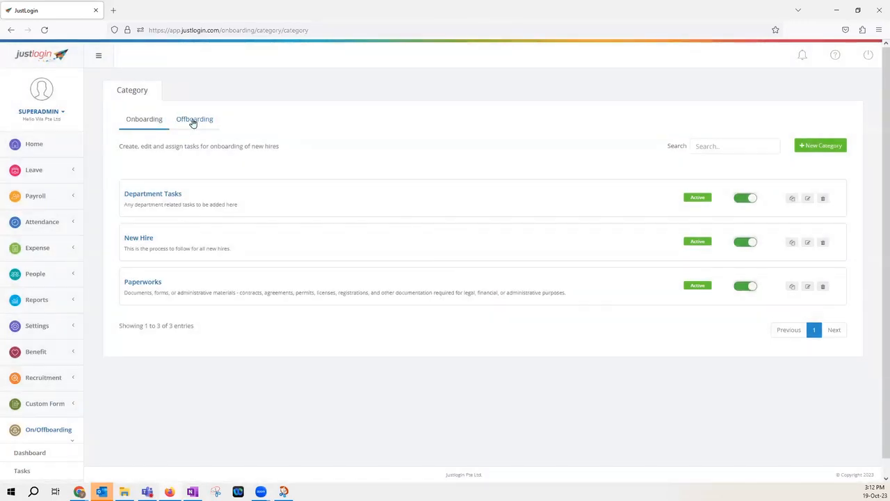
Switch to the Offboarding categories and preview the new offboarding category form without filling it
left_click(193, 121)
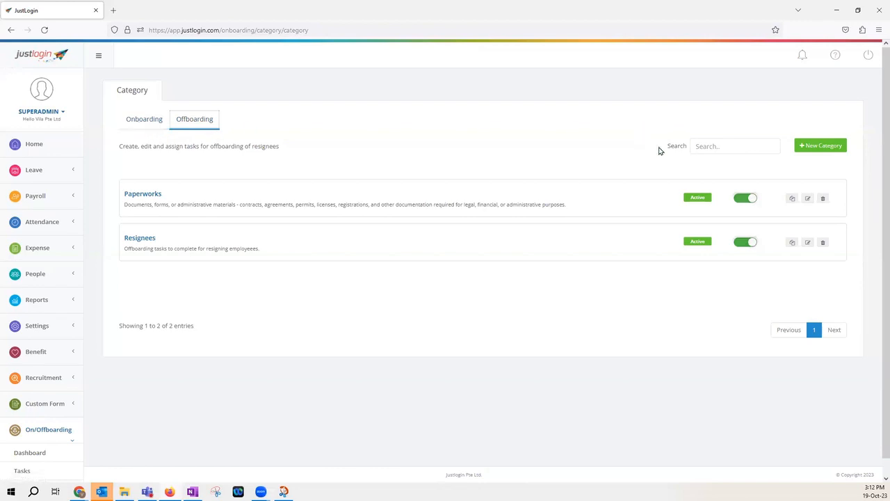
left_click(824, 147)
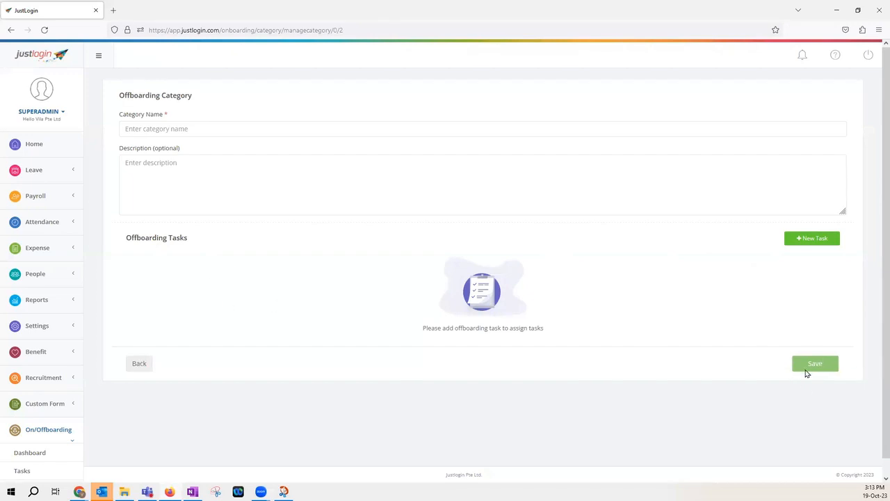
left_click(136, 367)
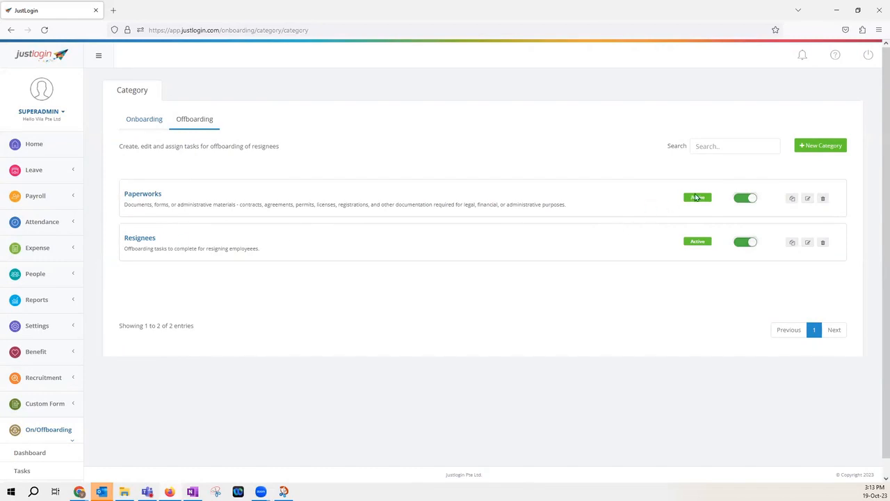
Review the Resignees offboarding category's tasks, then return to the Onboarding categories list
left_click(808, 243)
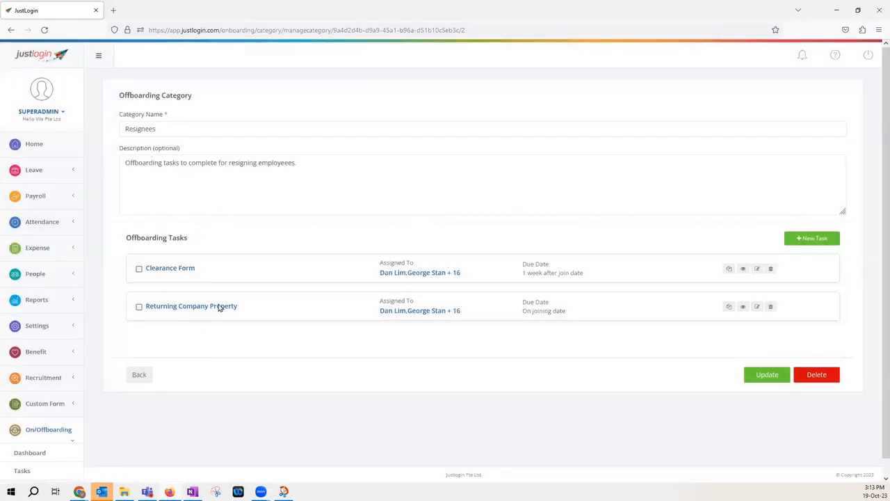
left_click(139, 376)
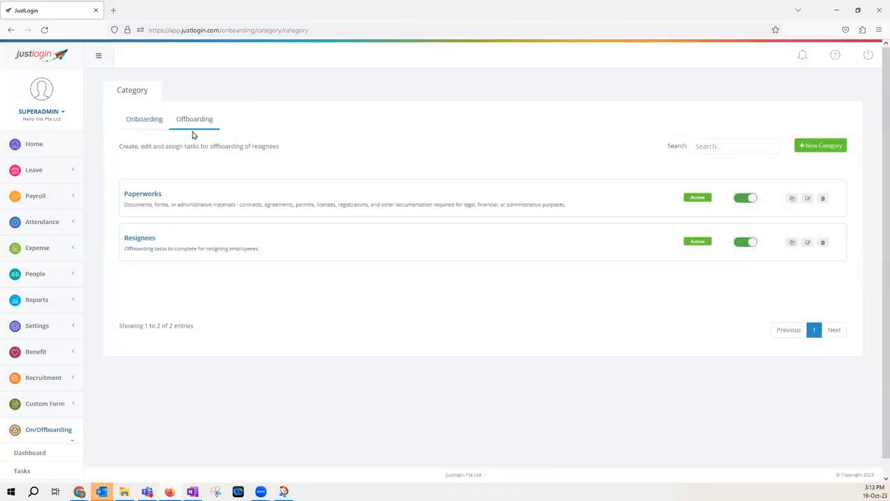
left_click(143, 120)
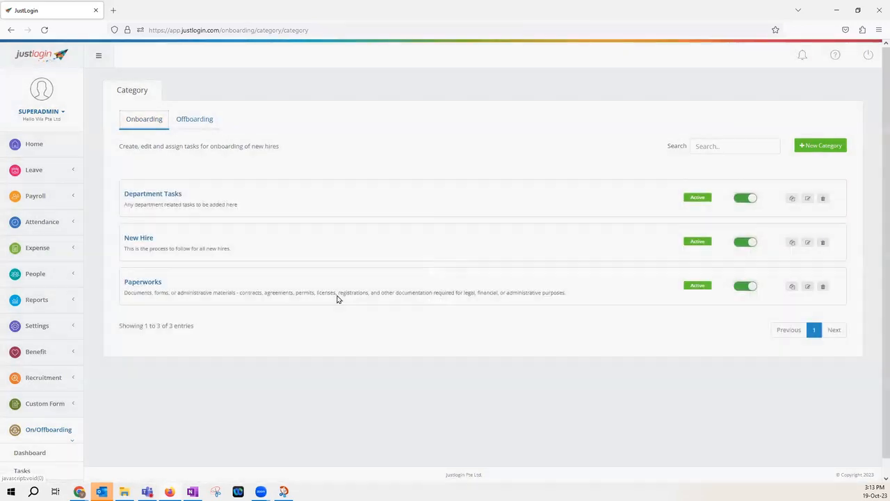
scroll(336, 299, "down", 1)
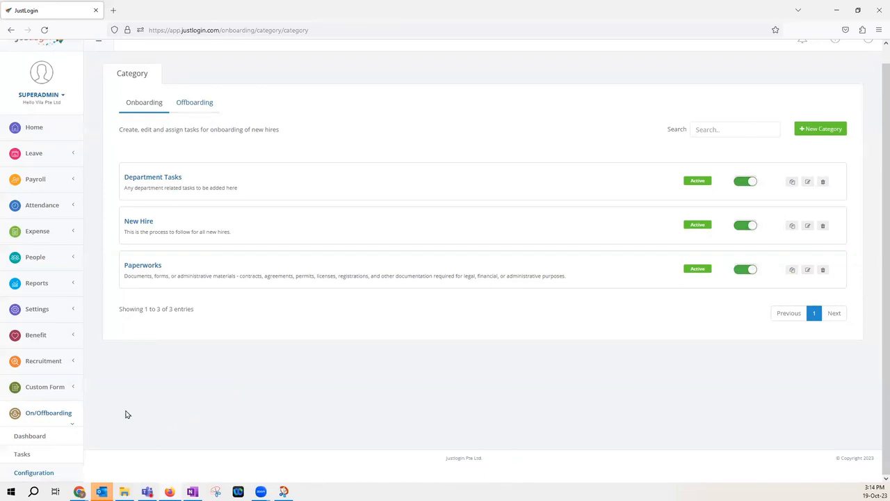
Open the On/Offboarding dashboard and filter Company Tasks by Today, then by Yesterday
left_click(30, 437)
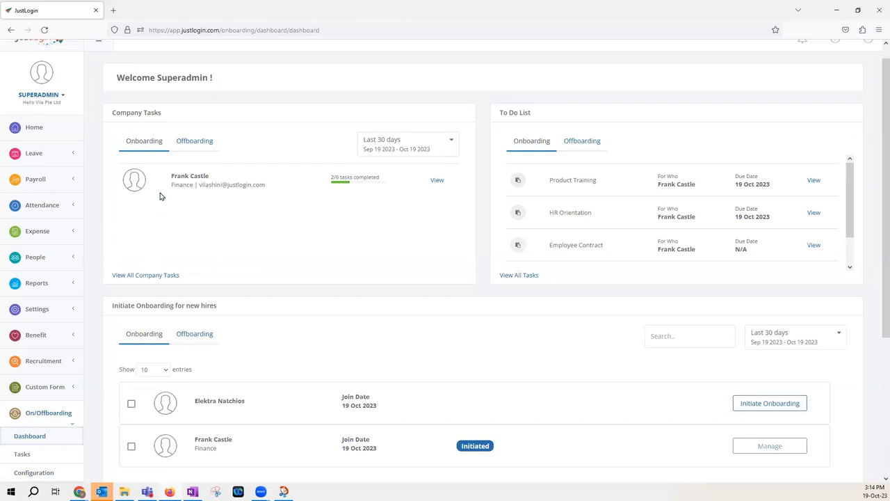
left_click(200, 139)
left_click(395, 153)
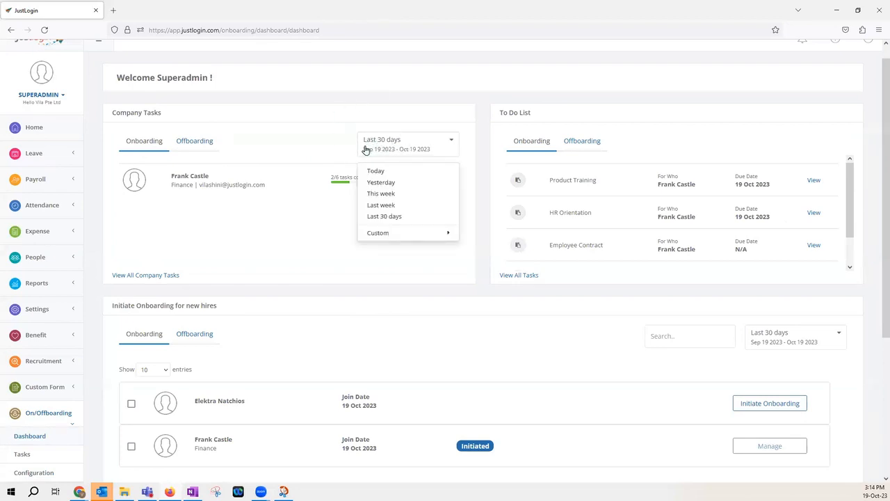
left_click(377, 171)
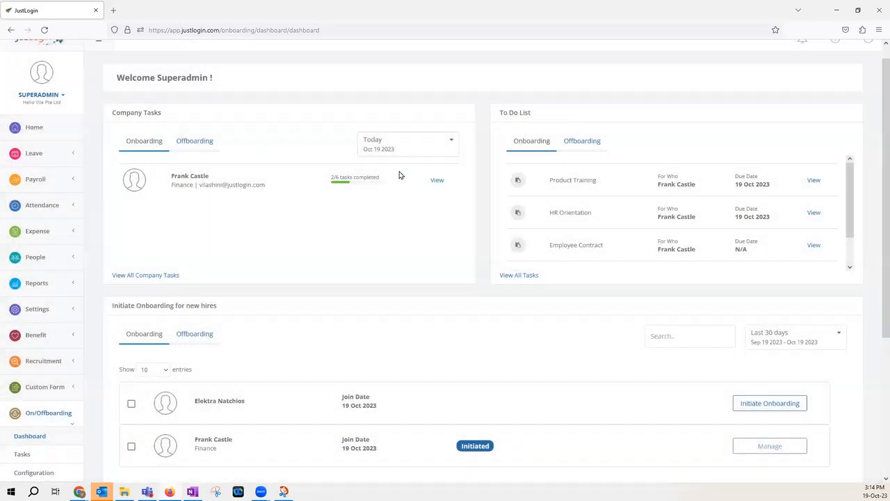
left_click(403, 151)
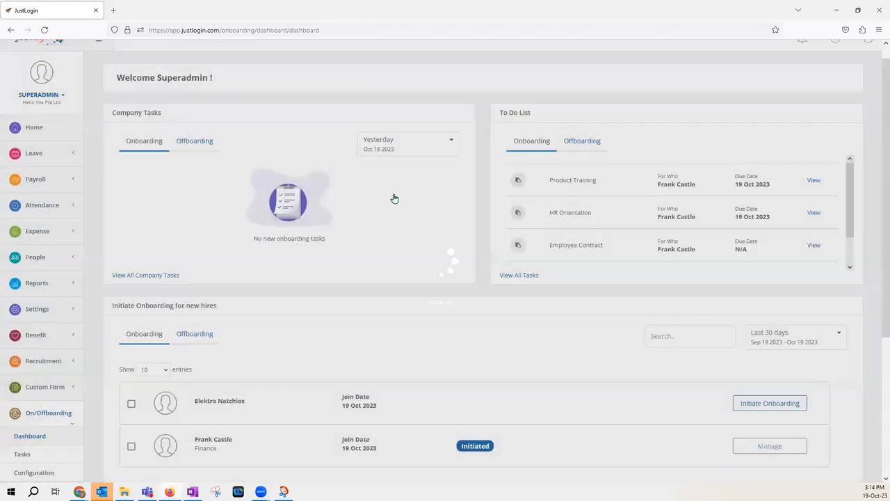
left_click(400, 148)
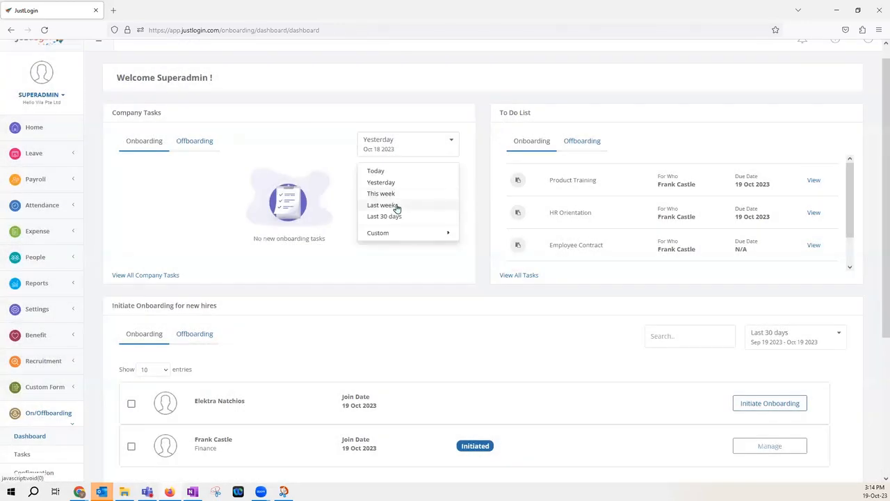
Set the Company Tasks date range to a custom period from Oct 1 to Nov 30, 2023
left_click(420, 233)
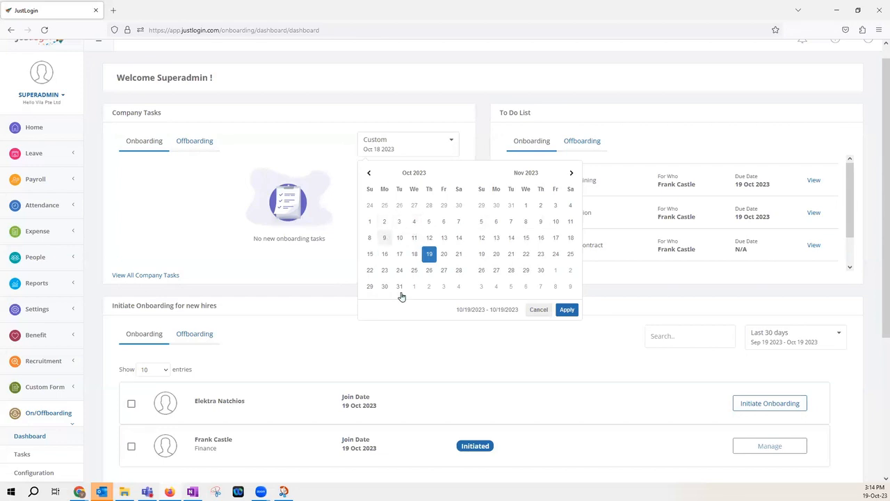
left_click(369, 221)
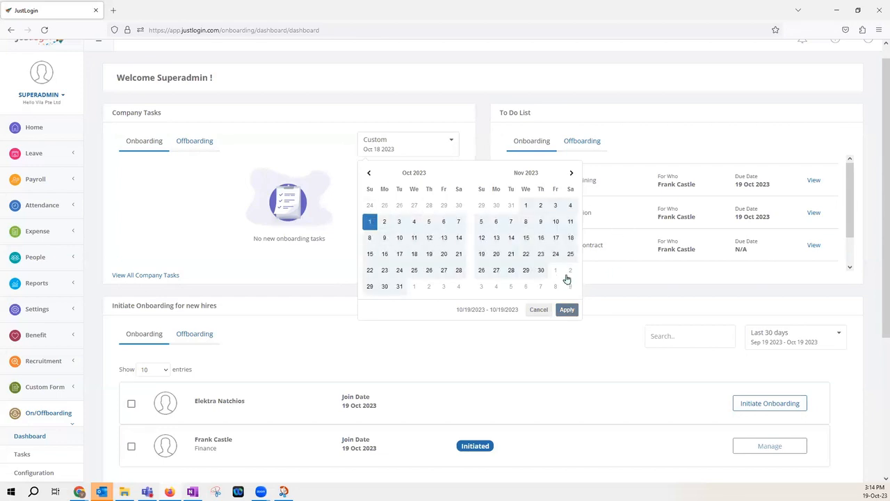
left_click(541, 270)
left_click(568, 310)
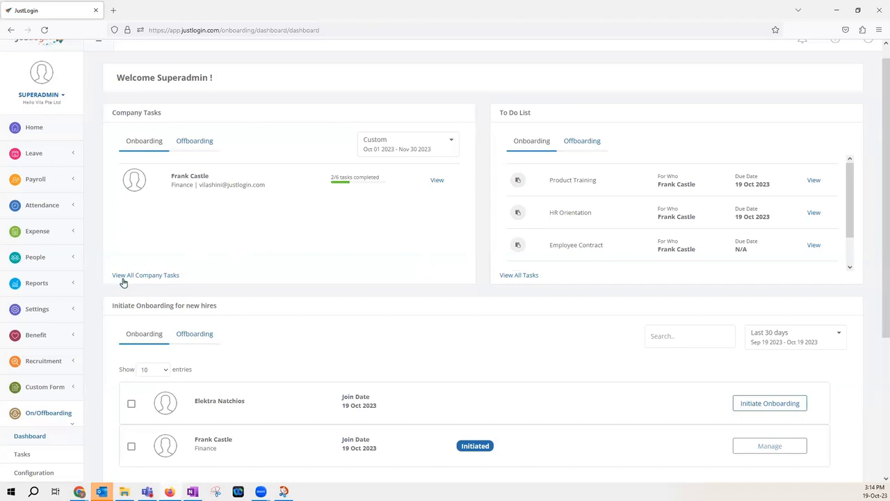
scroll(167, 281, "down", 1)
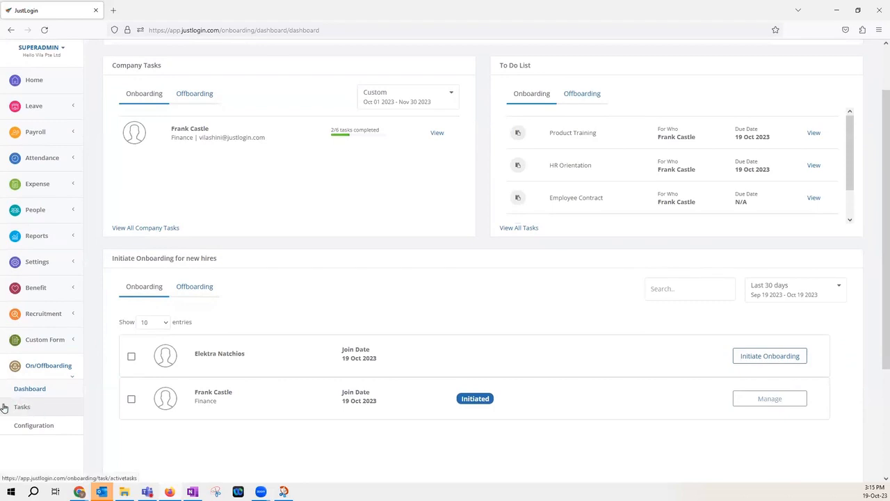
Switch the Company Tasks panel to Offboarding and back to Onboarding
scroll(195, 409, "up", 1)
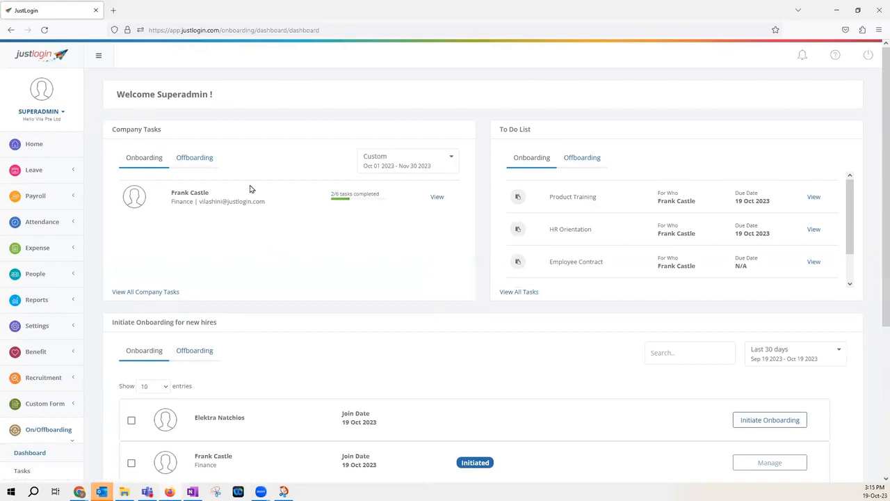
left_click(198, 162)
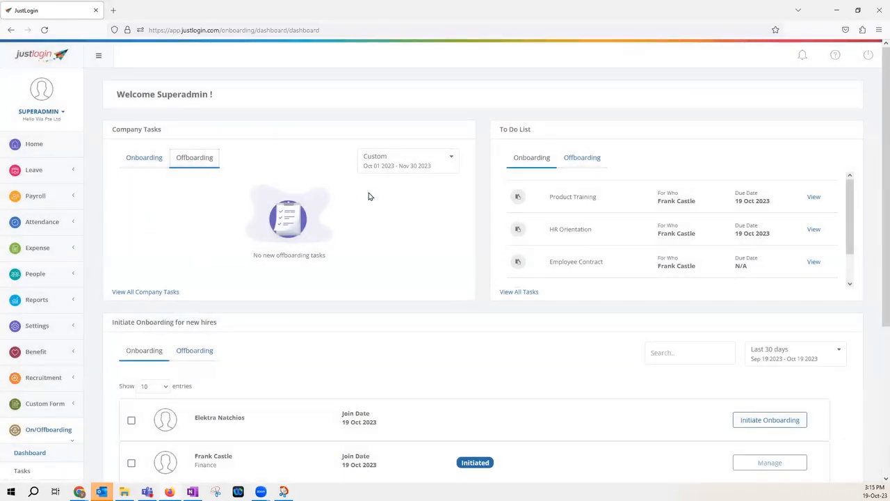
left_click_drag(497, 133, 860, 290)
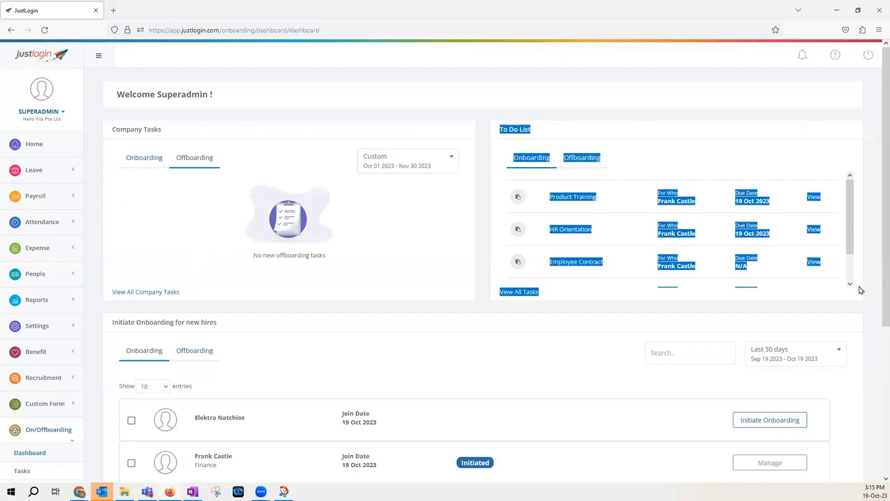
left_click(857, 284)
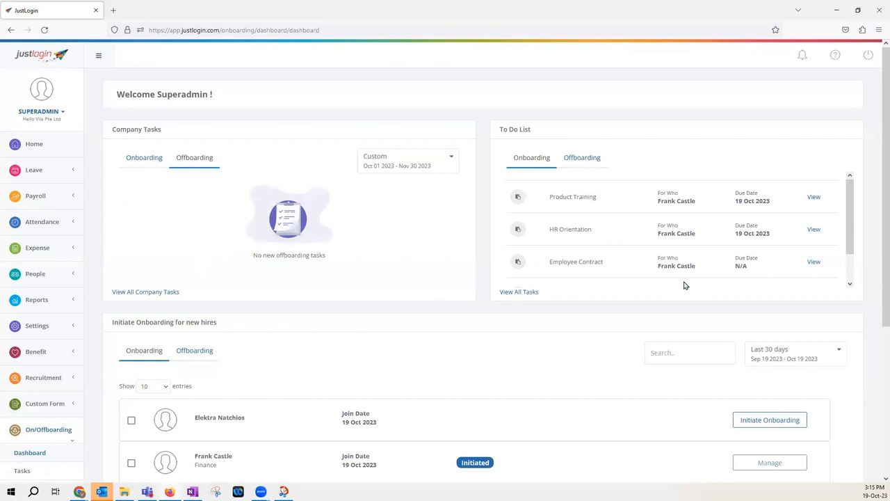
left_click(153, 166)
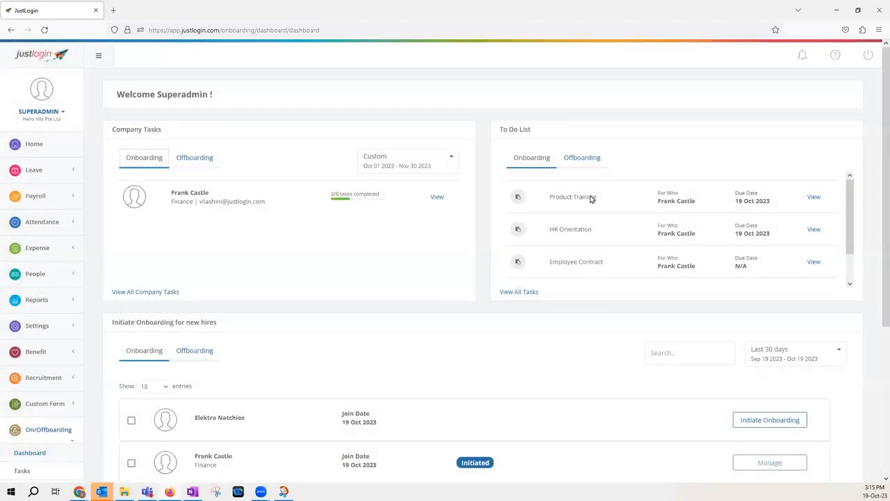
Toggle the To Do List between Offboarding and Onboarding, and view the Product Training task's details before closing them
scroll(584, 230, "down", 3)
scroll(609, 295, "up", 3)
left_click(591, 160)
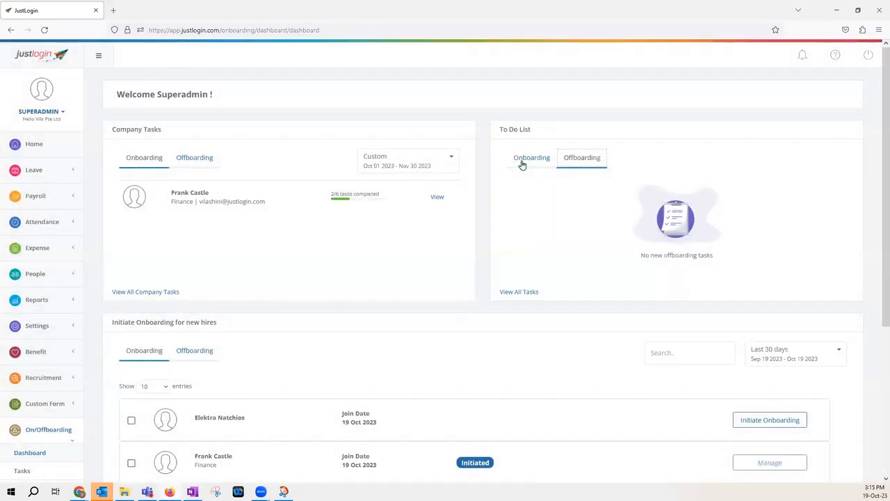
left_click(522, 162)
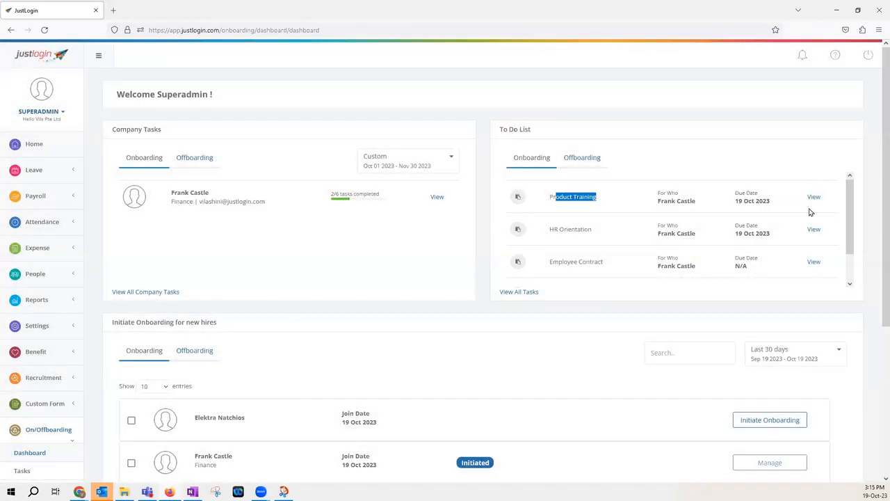
left_click(814, 198)
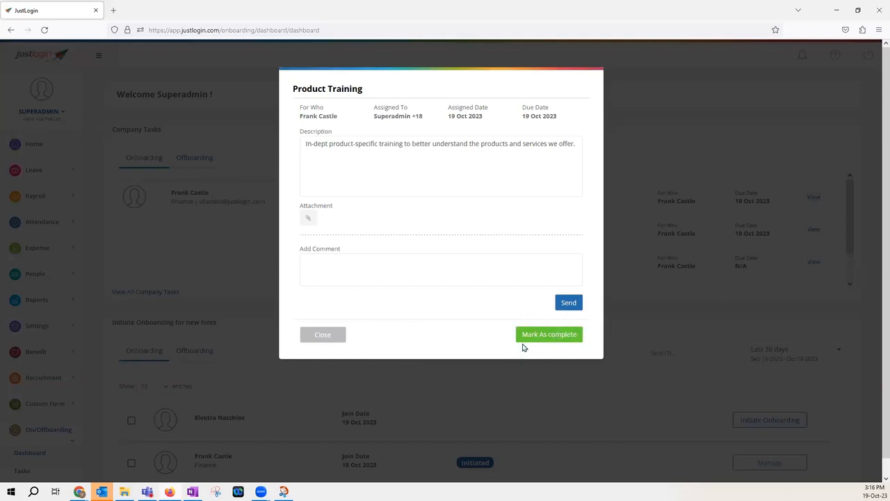
left_click(328, 335)
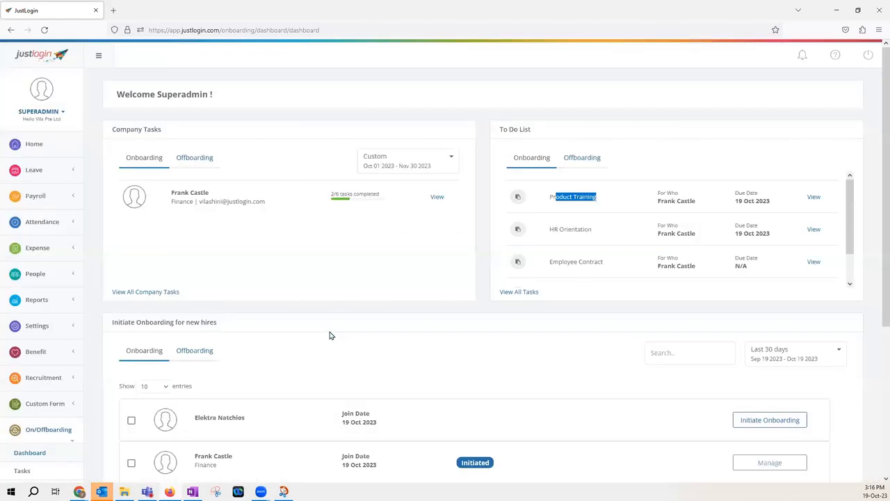
Switch the new-hires initiation list to Offboarding and back to Onboarding
scroll(304, 315, "down", 2)
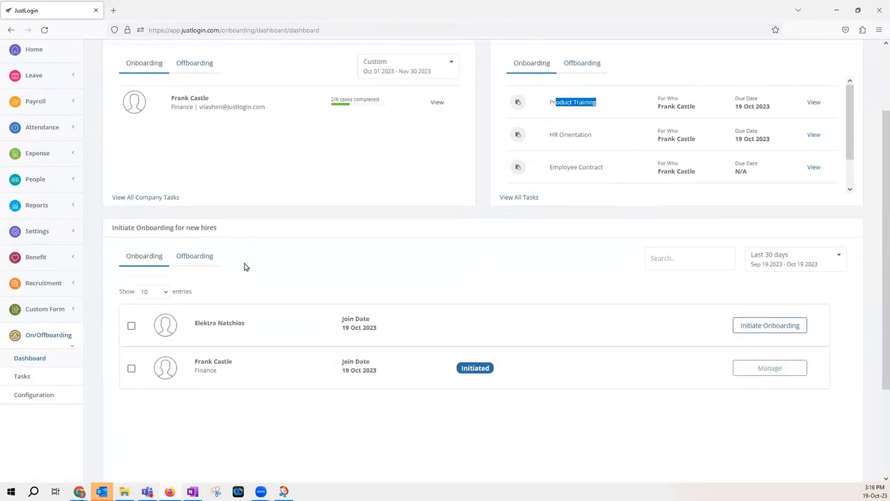
scroll(244, 254, "down", 1)
left_click_drag(109, 184, 242, 183)
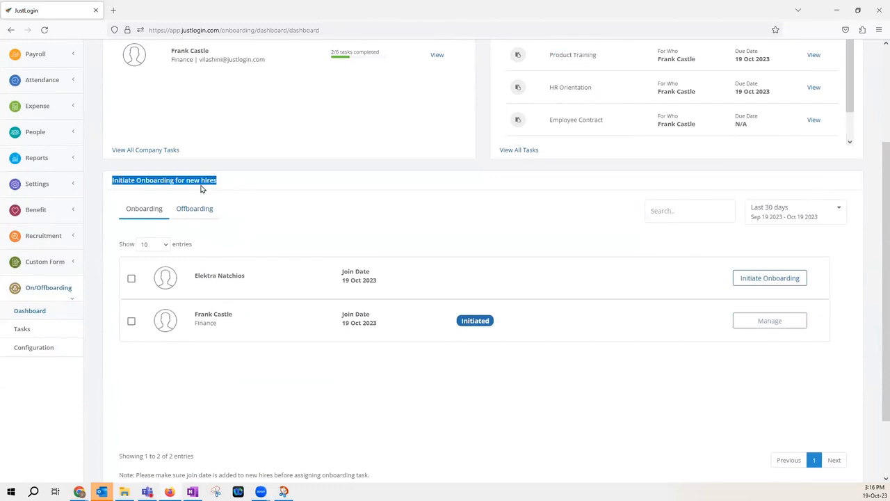
left_click(198, 209)
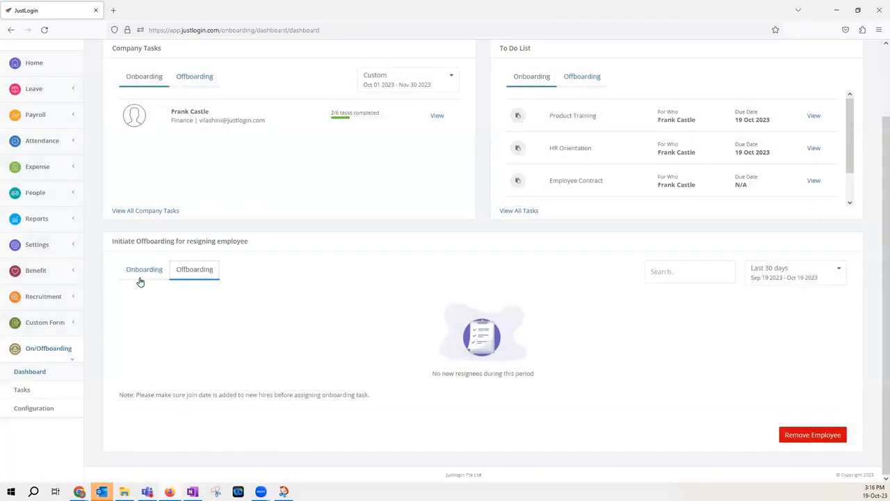
left_click(149, 278)
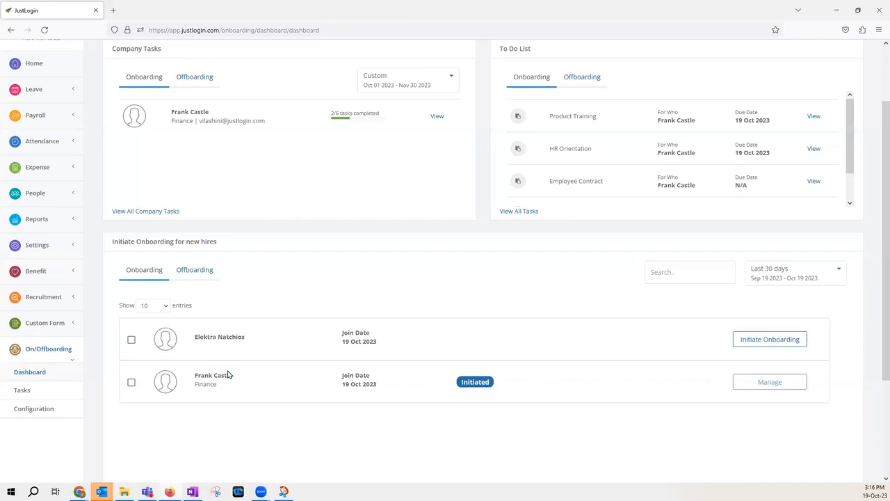
Start onboarding for the uninitiated new hire and select the Department Tasks, New Hire and Paperworks categories
left_click(753, 340)
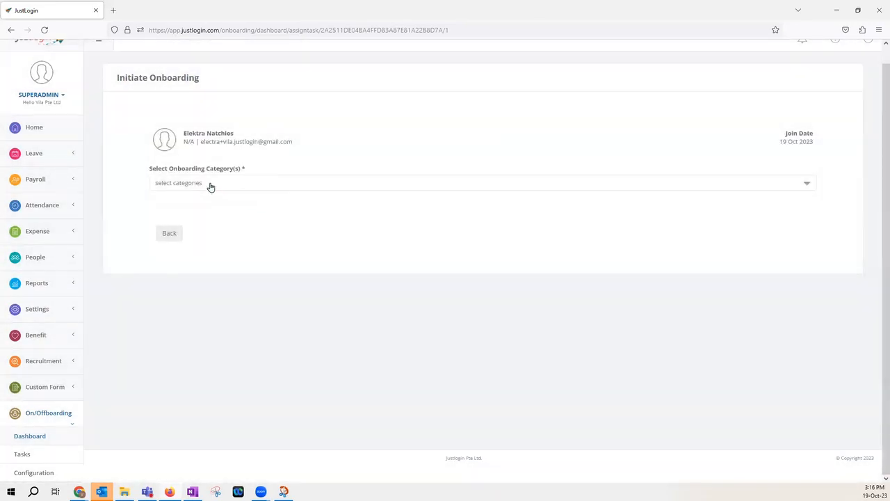
left_click(209, 184)
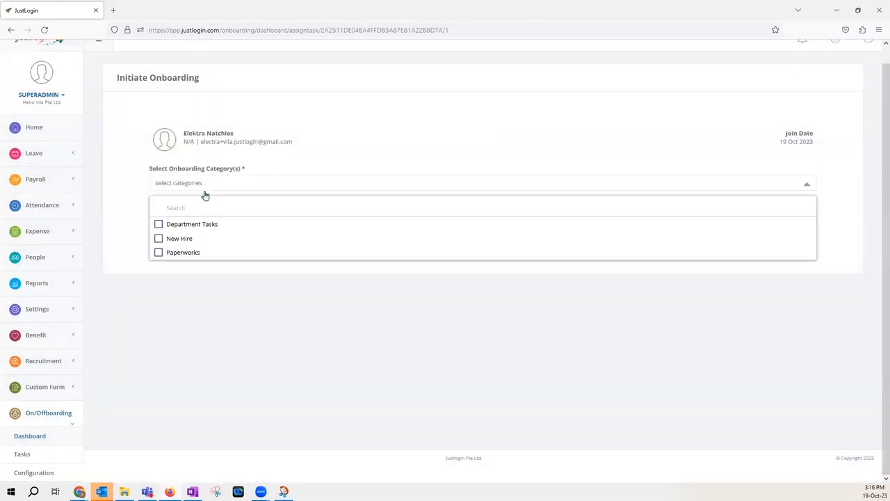
left_click(159, 224)
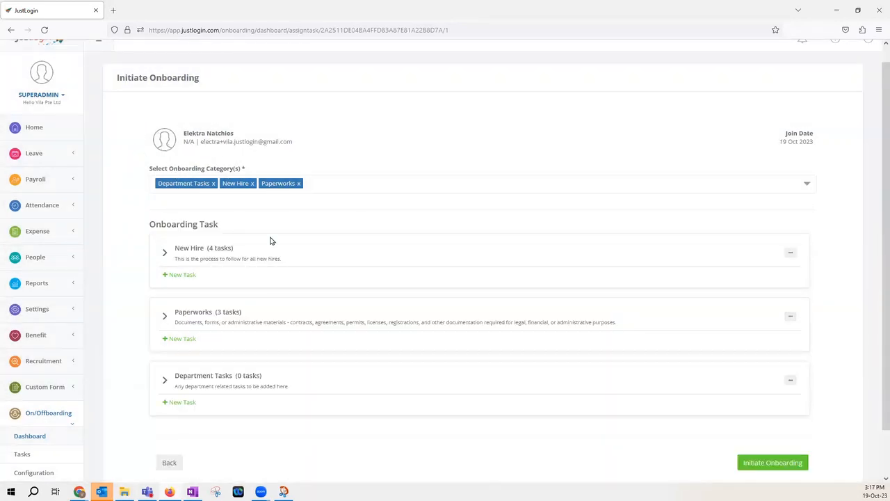
Expand the New Hire category and deselect its Systems and access and User account creation tasks
scroll(185, 224, "down", 2)
left_click(164, 208)
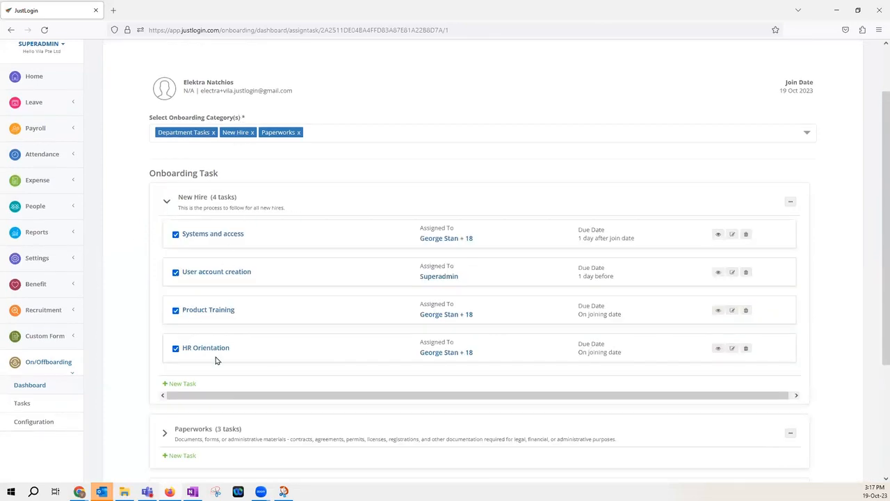
left_click(175, 235)
scroll(331, 268, "down", 3)
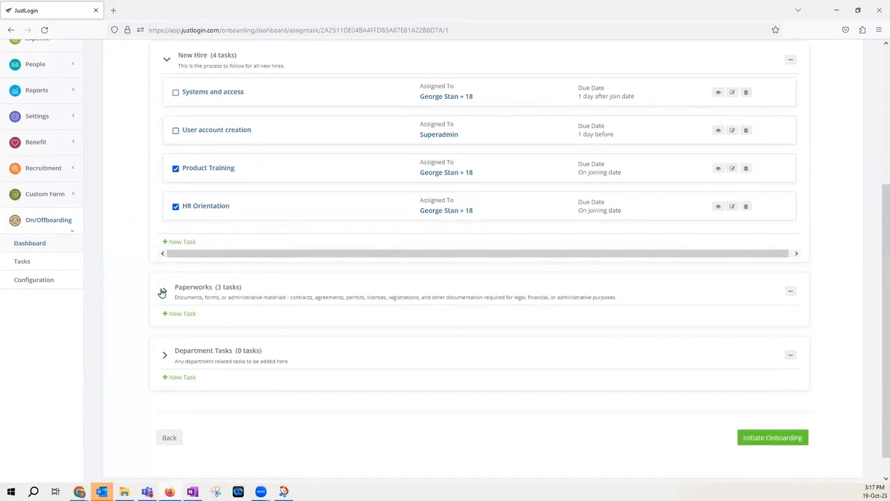
Preview the new task form under the New Hire category and close it without filling it
left_click(164, 292)
left_click(164, 292)
scroll(238, 290, "up", 2)
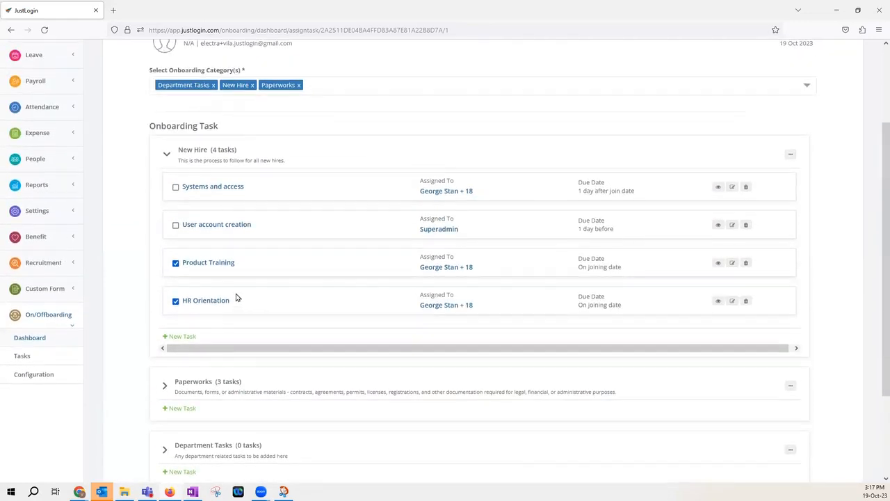
left_click(182, 336)
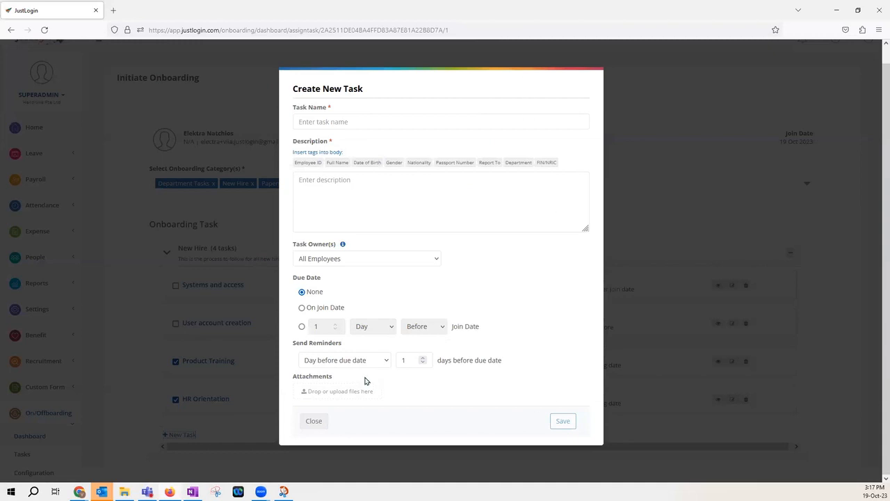
left_click(314, 420)
Initiate onboarding for the new hire with the selected tasks
scroll(446, 261, "down", 1)
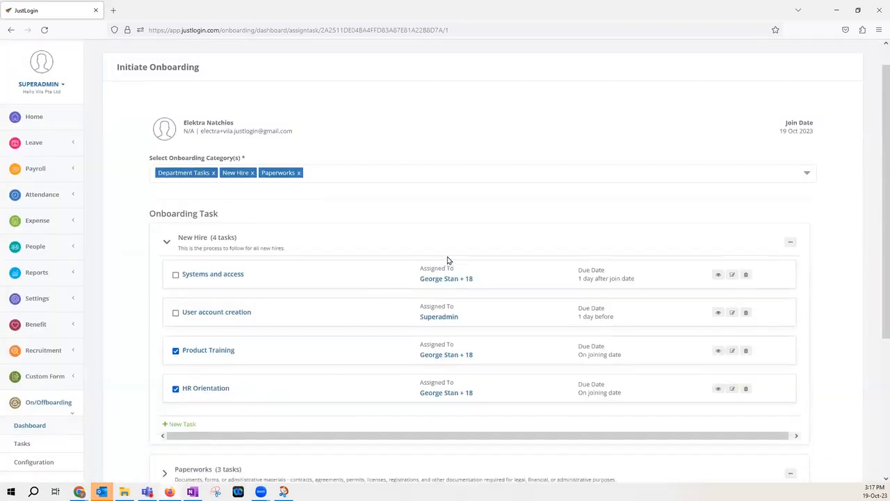
scroll(446, 261, "down", 5)
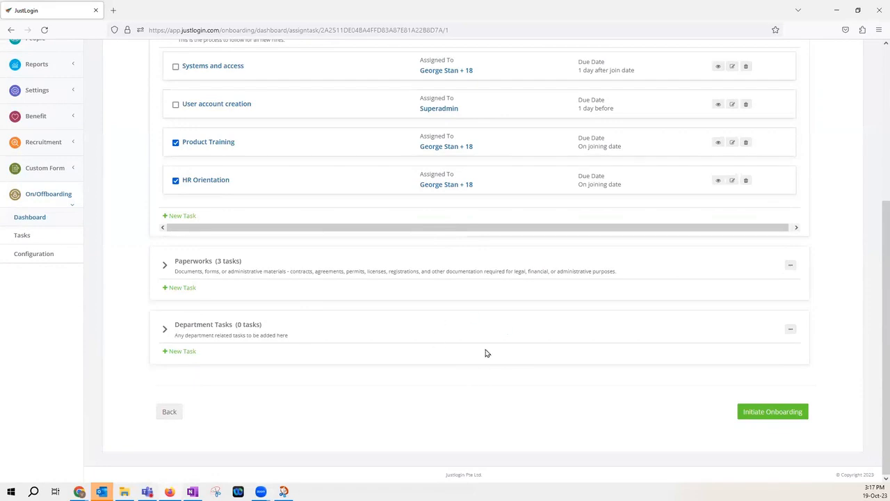
left_click(769, 411)
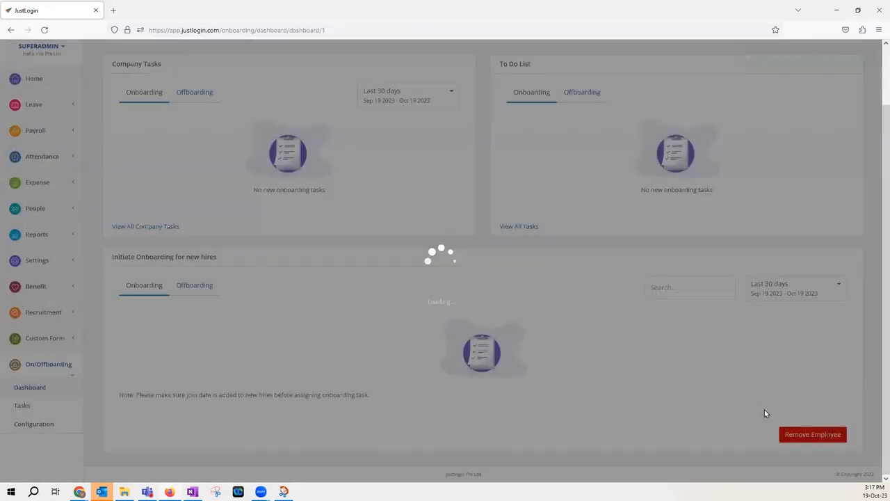
Open the newly onboarded hire's assigned tasks from Company Tasks and expand the New Hire and Paperworks categories
scroll(368, 326, "up", 2)
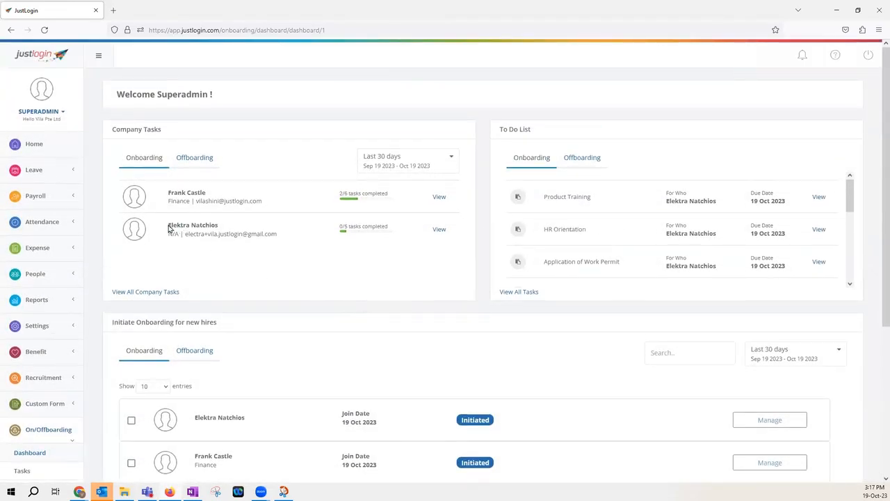
left_click_drag(168, 229, 249, 229)
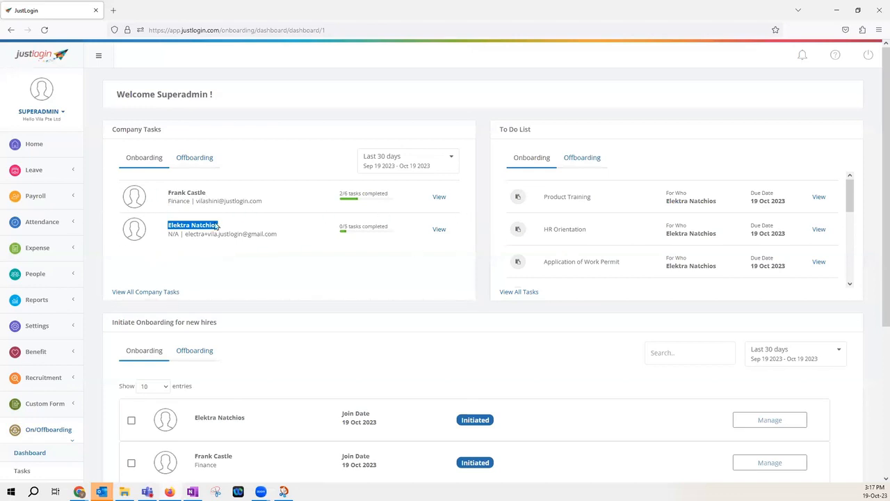
left_click(391, 254)
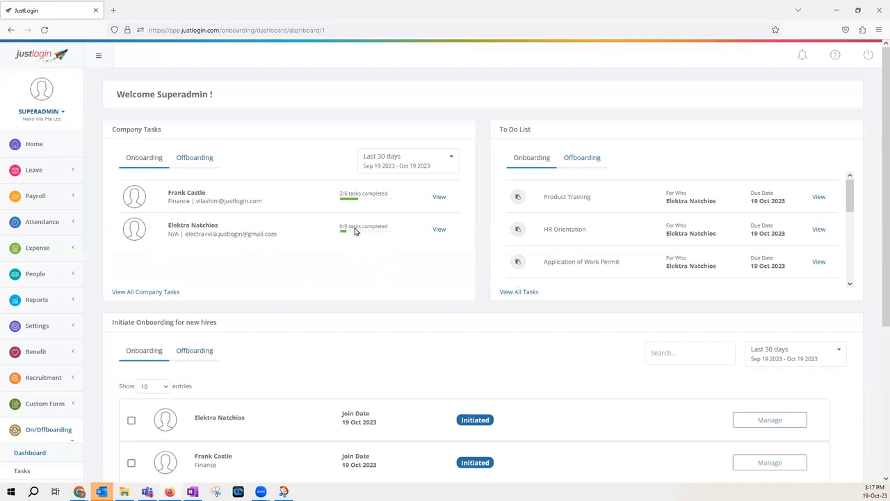
left_click(444, 230)
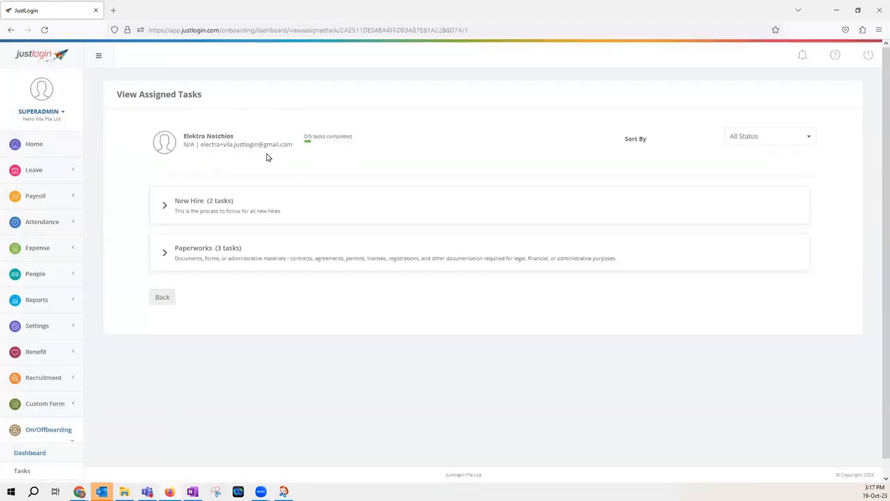
left_click(765, 141)
left_click(725, 169)
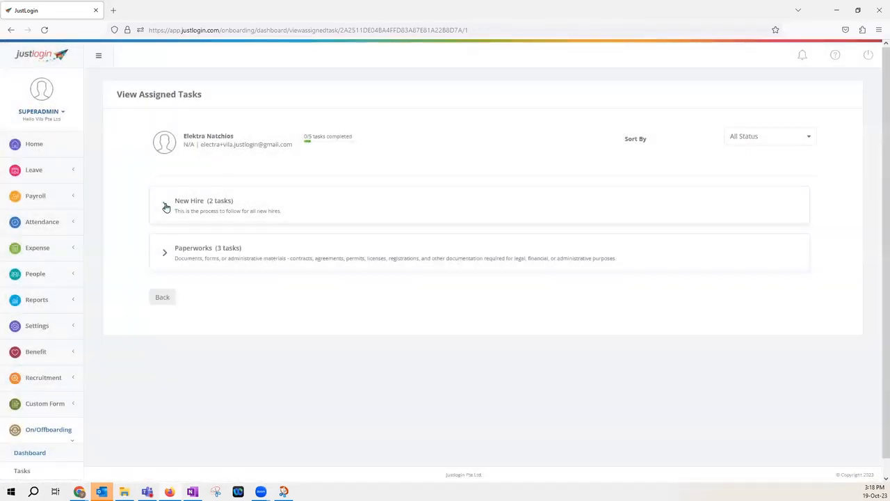
left_click(165, 204)
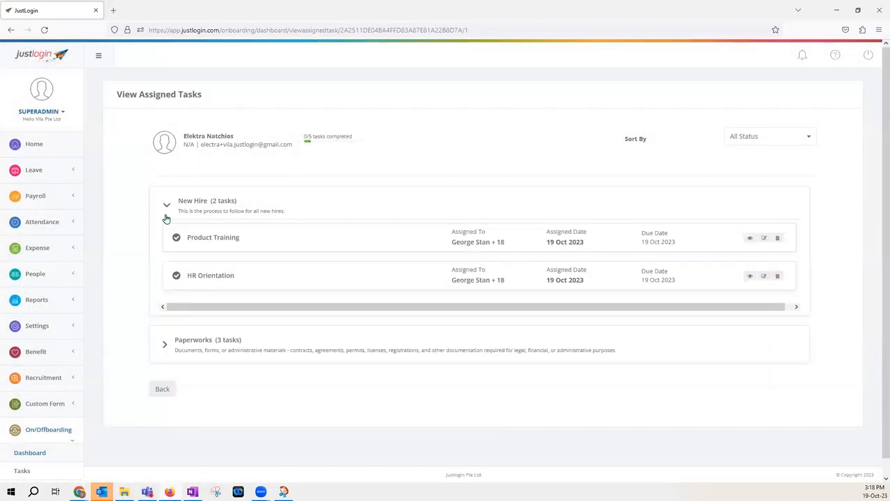
left_click(164, 346)
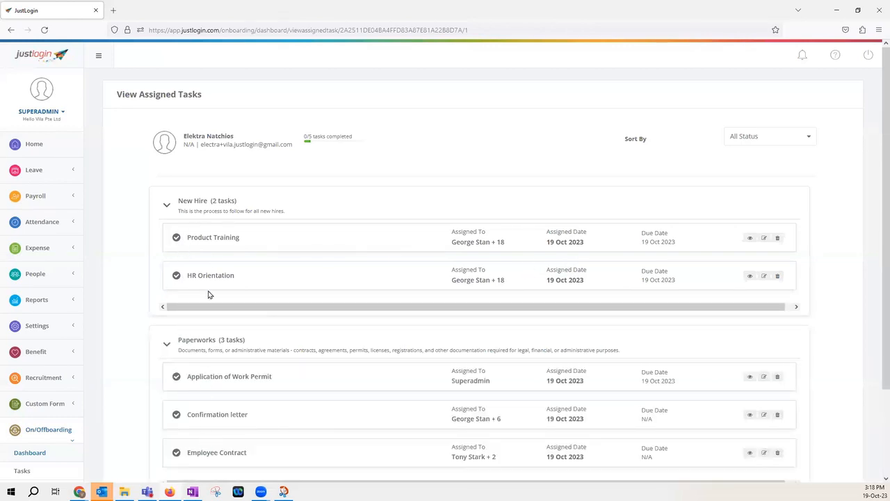
View the Product Training task's details and edit form, closing both without changes
left_click(750, 238)
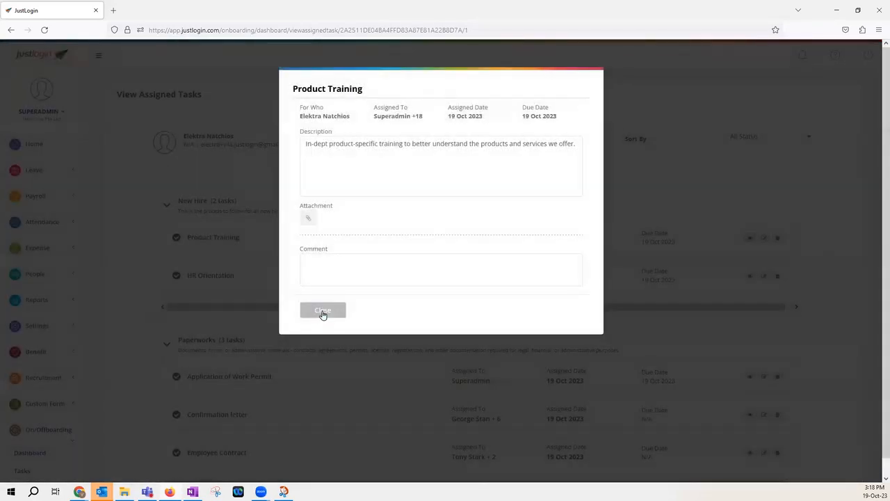
left_click(323, 311)
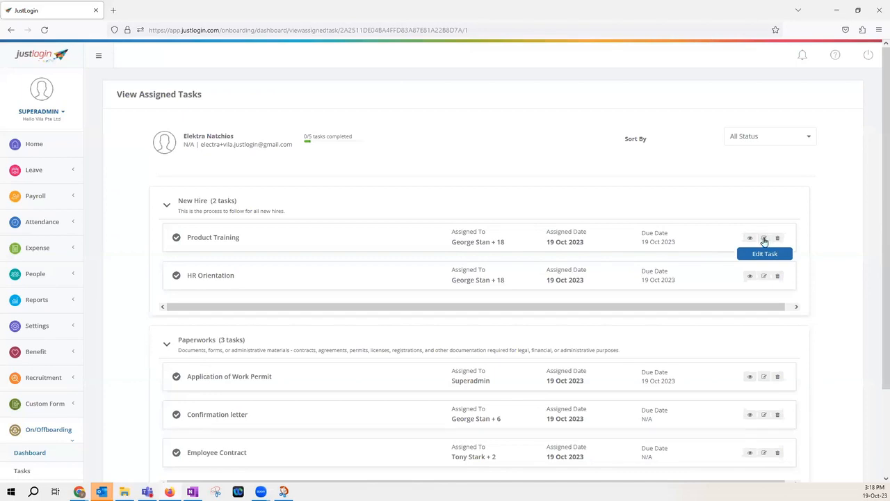
left_click(764, 238)
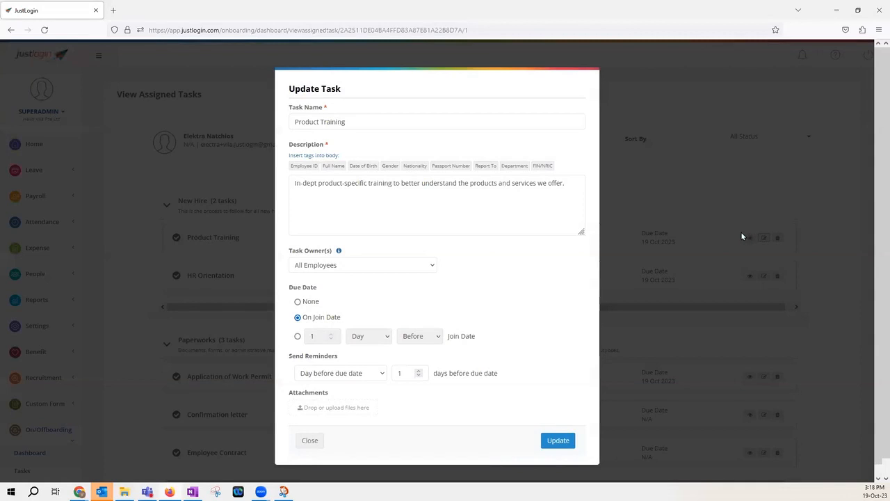
left_click(742, 237)
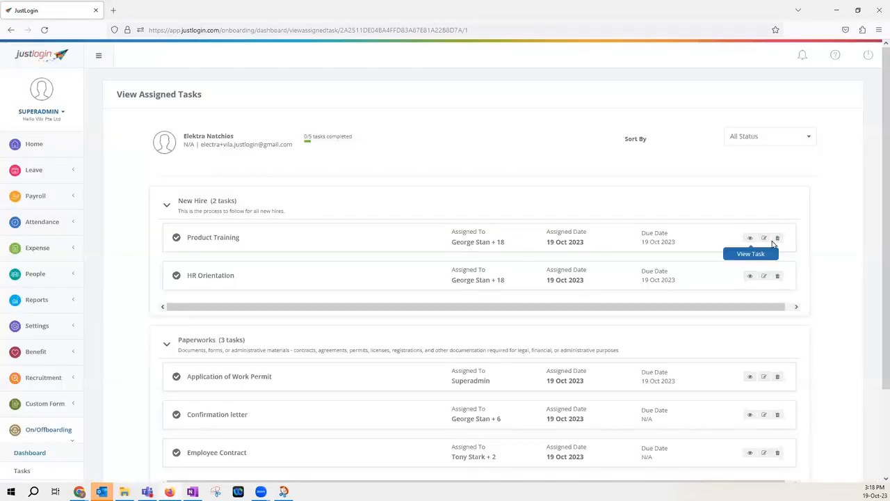
scroll(758, 240, "down", 3)
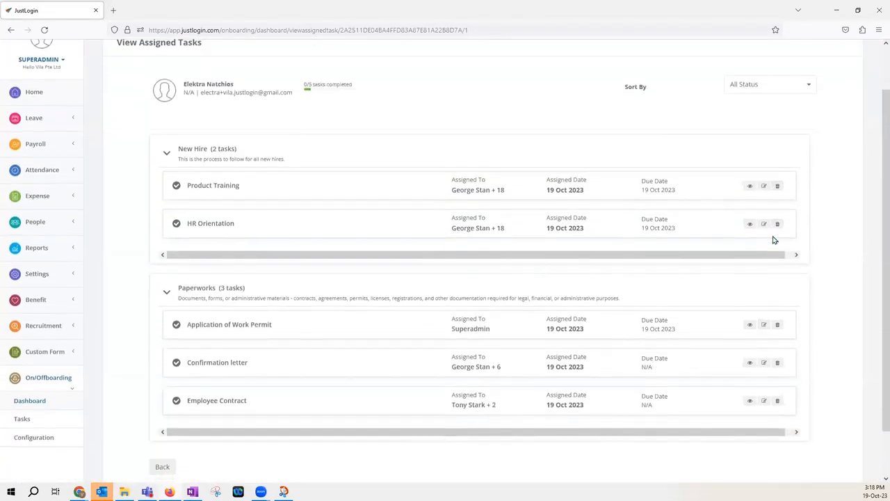
Go to the Tasks to-do list and mark the new hire's Application of Work Permit task as complete
left_click(167, 414)
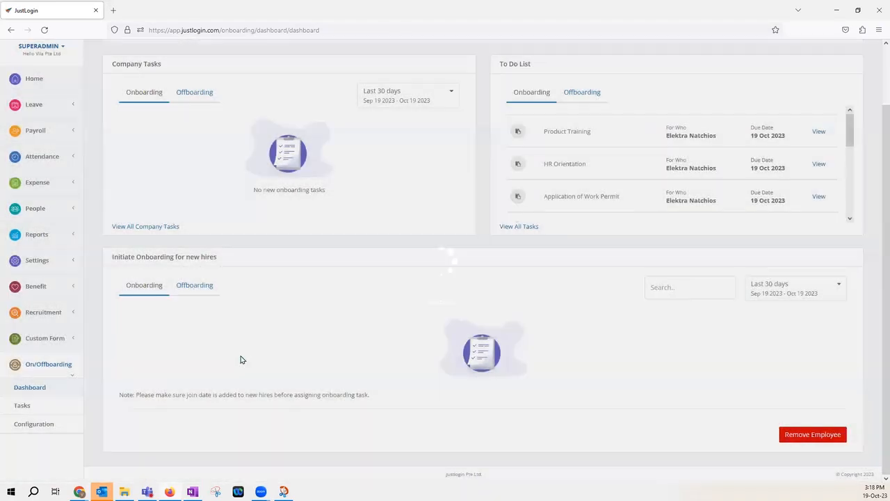
scroll(201, 189, "up", 2)
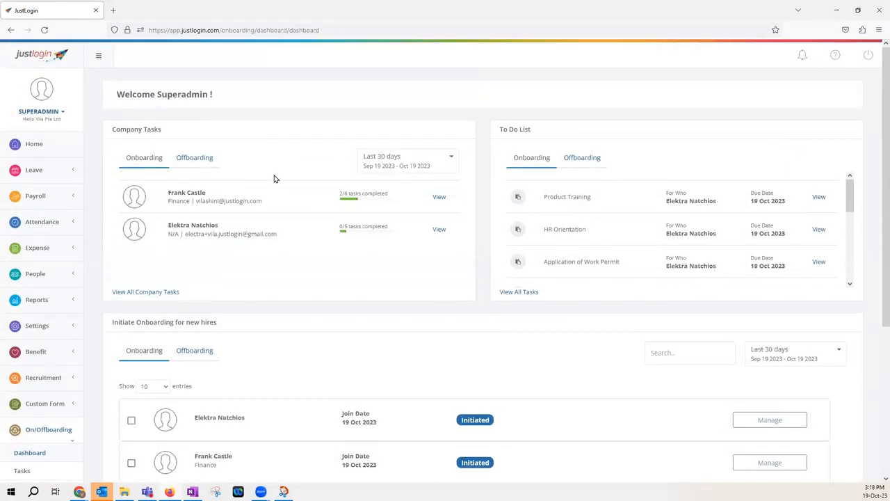
scroll(252, 232, "down", 1)
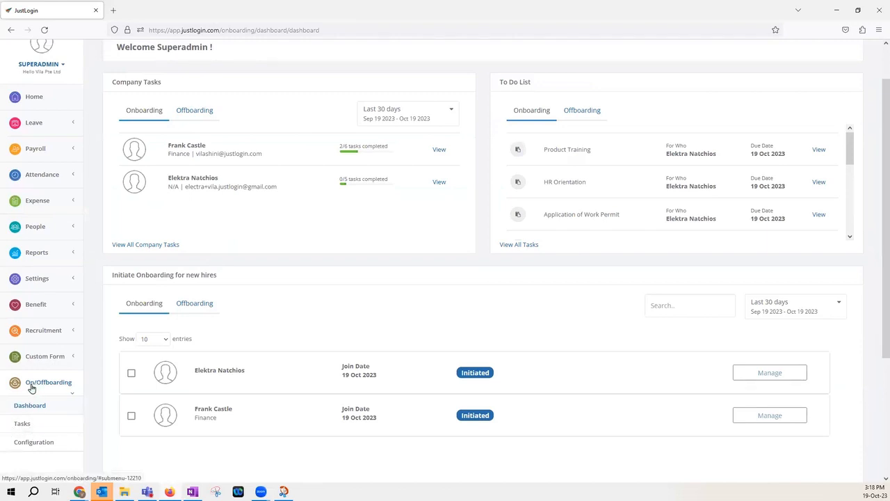
left_click(21, 424)
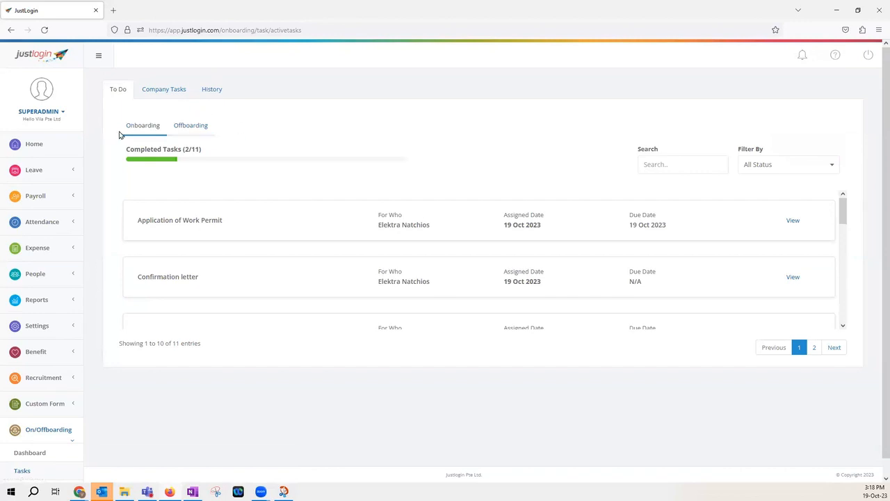
scroll(197, 195, "down", 3)
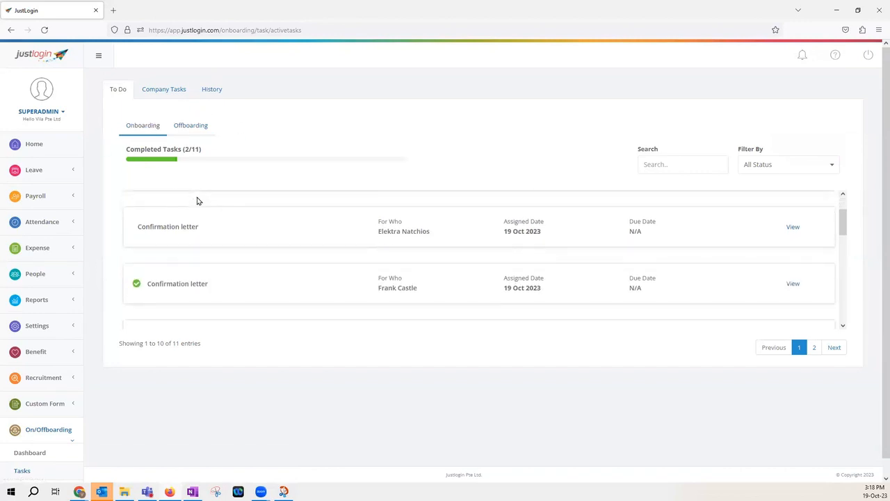
scroll(154, 289, "down", 2)
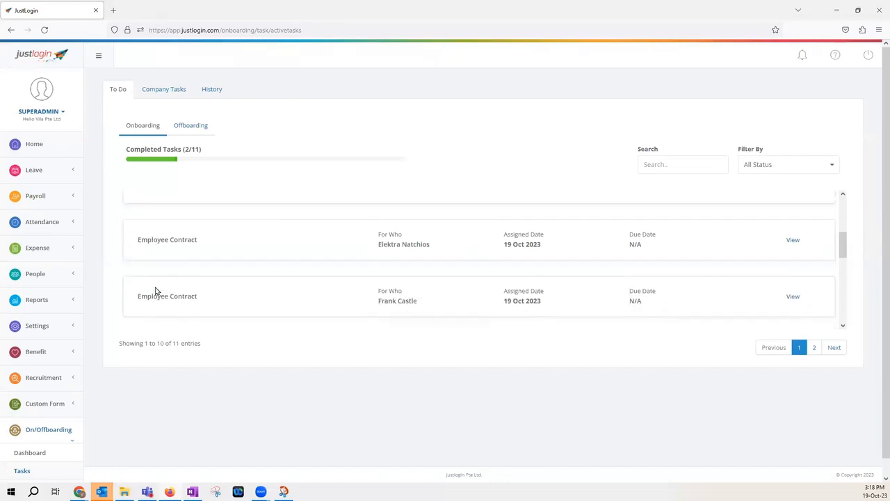
scroll(159, 294, "up", 5)
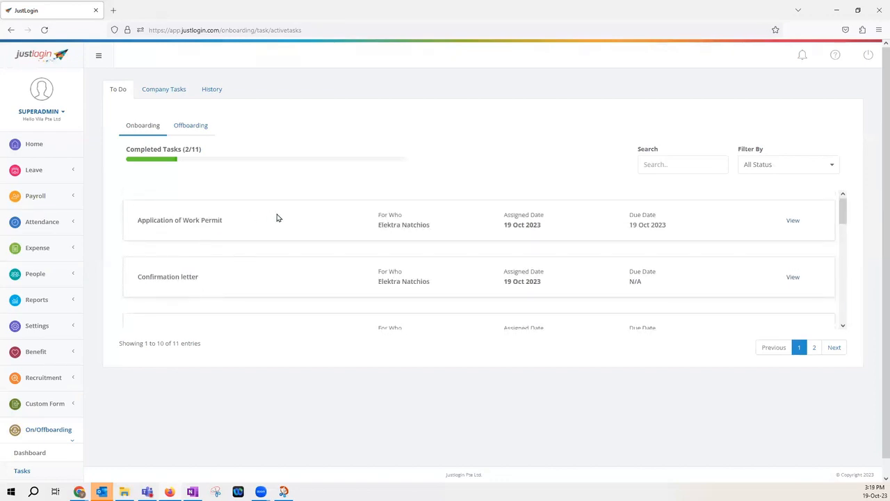
left_click(793, 221)
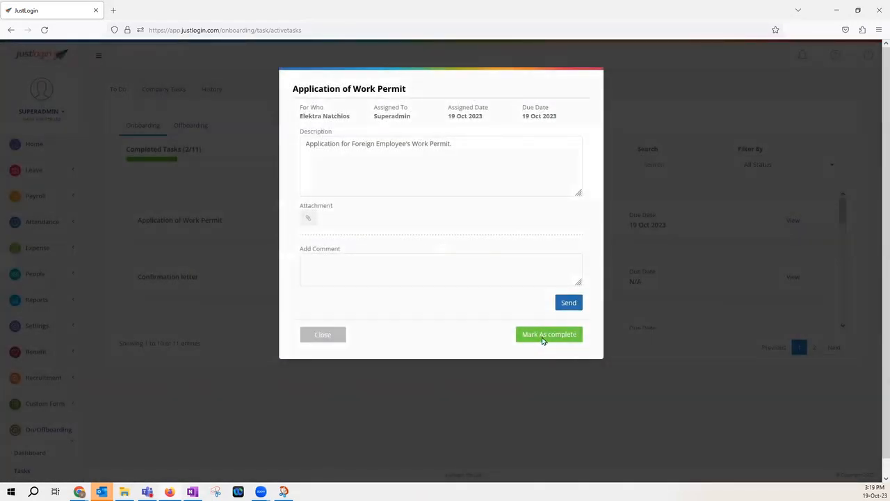
left_click(543, 335)
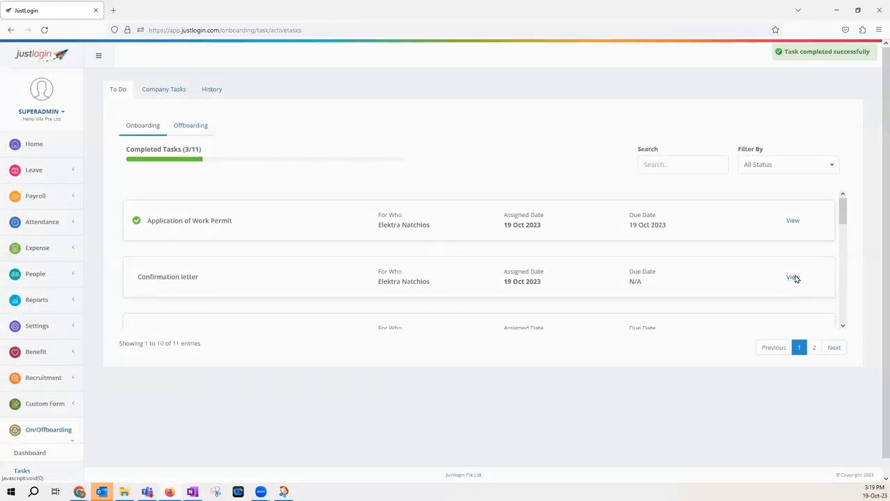
Open the new hire's Confirmation letter task, close it without changes, and view the Offboarding to-do list
left_click(794, 278)
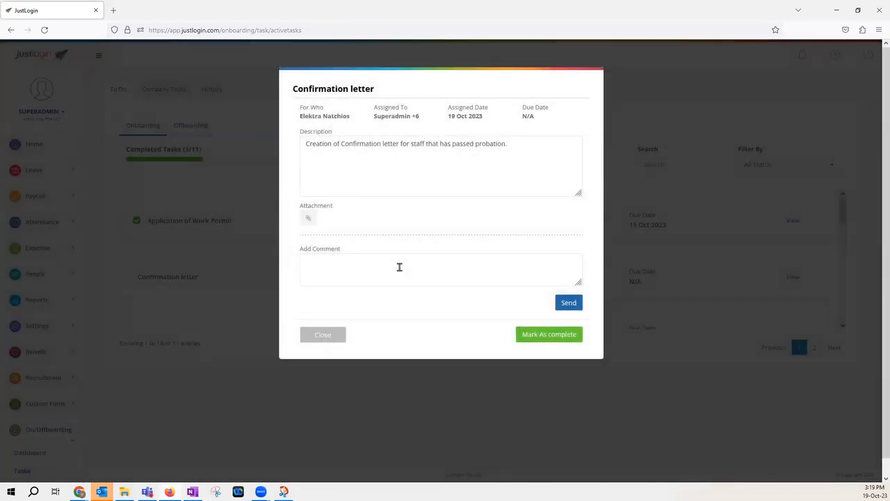
left_click(400, 267)
left_click(323, 337)
scroll(318, 285, "down", 4)
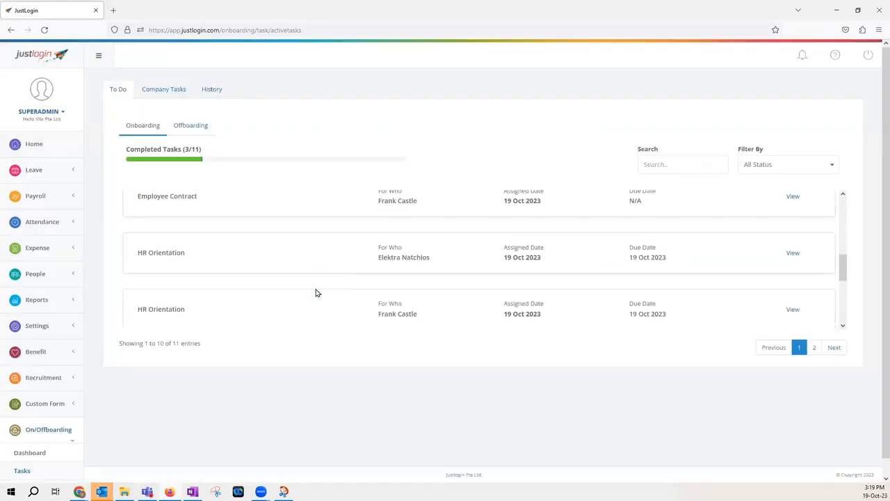
scroll(316, 299, "up", 4)
left_click(203, 127)
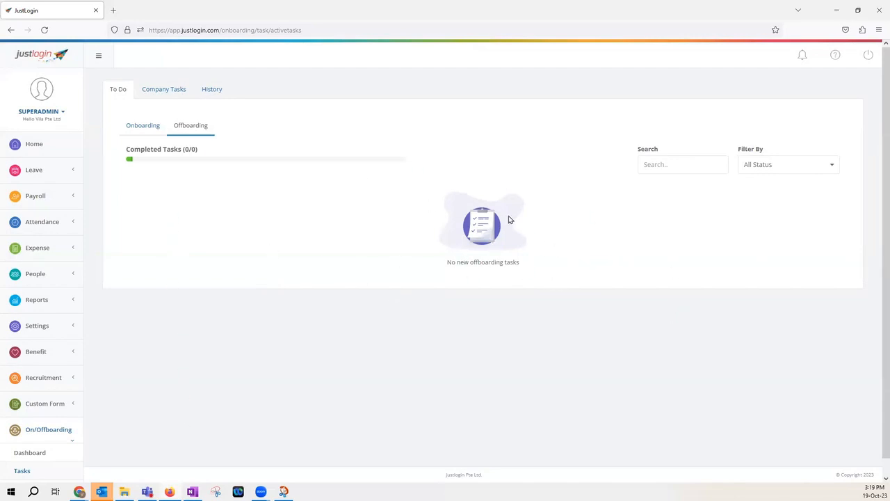
View the Product Training task's details from the Company Tasks onboarding list and close it
left_click(163, 90)
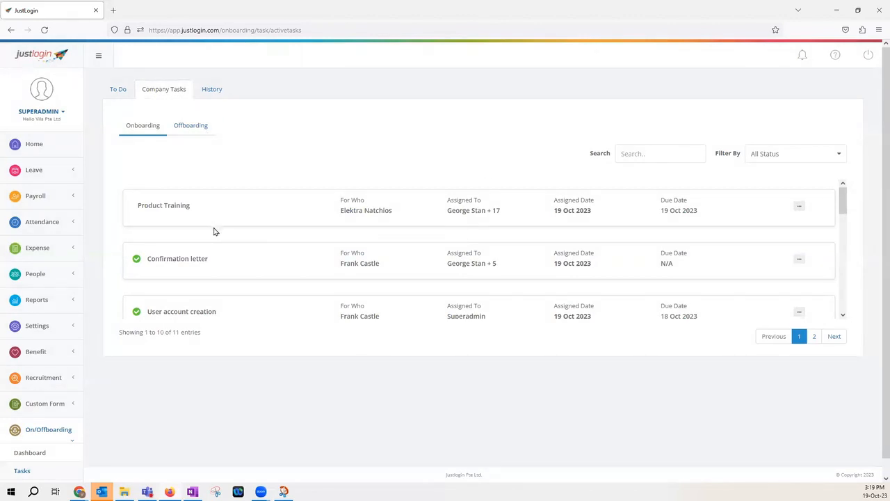
scroll(197, 255, "down", 3)
scroll(201, 280, "up", 3)
left_click(799, 209)
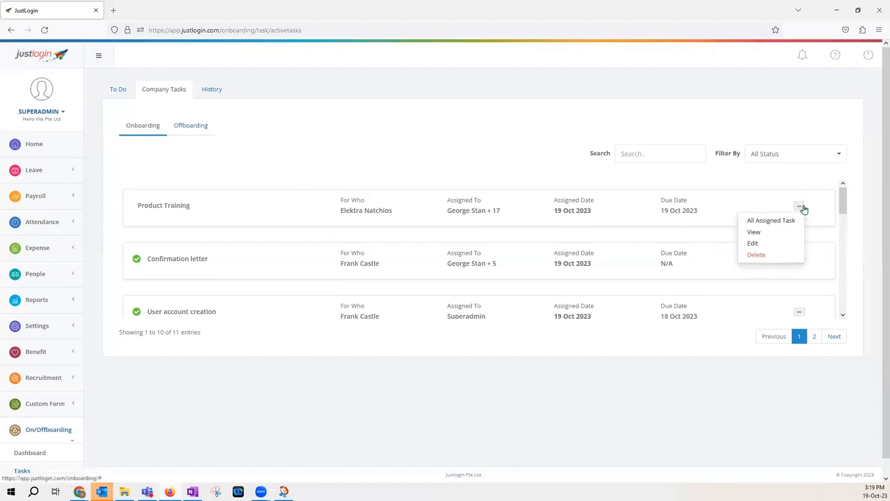
left_click(770, 233)
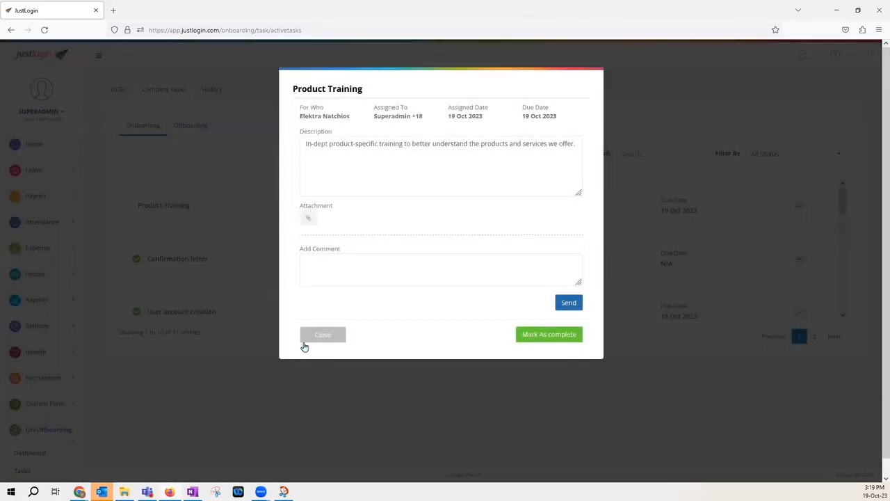
left_click(281, 278)
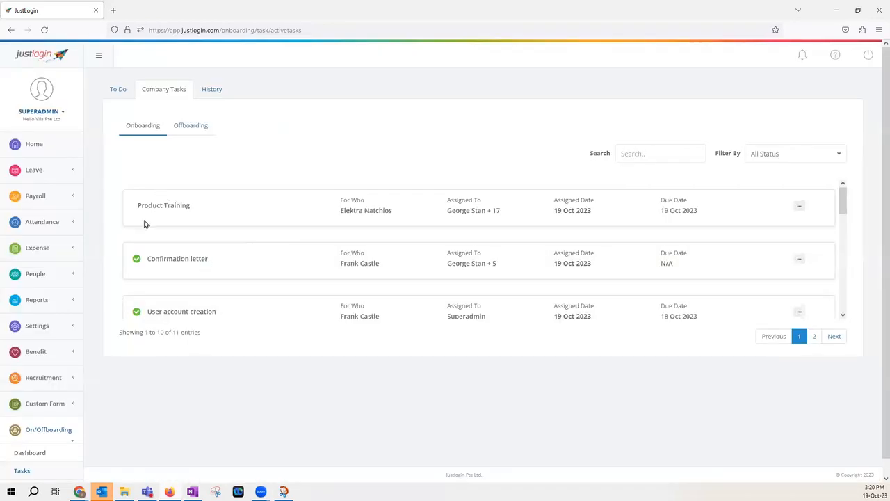
Review the onboarding history of completed tasks for both hires
triple_click(193, 207)
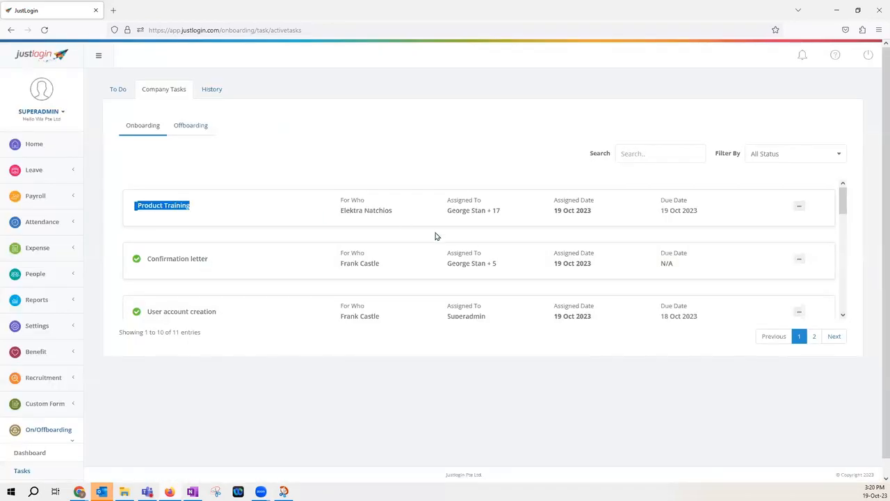
left_click(344, 156)
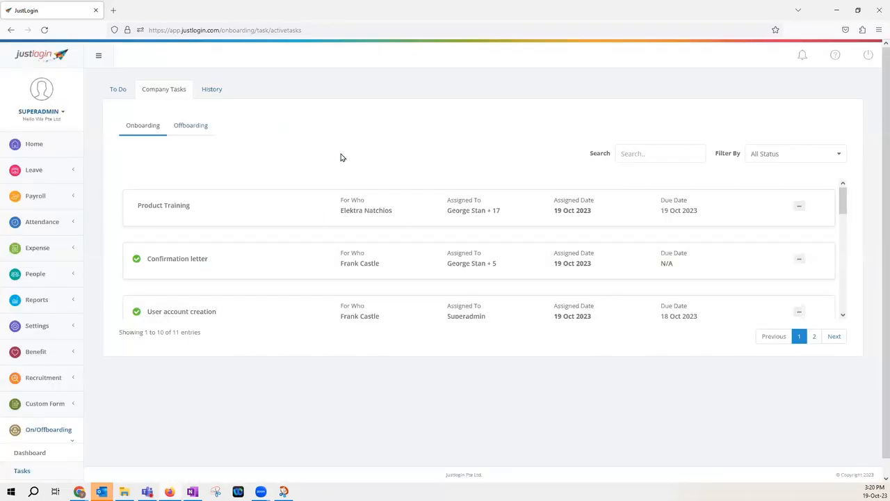
left_click(217, 96)
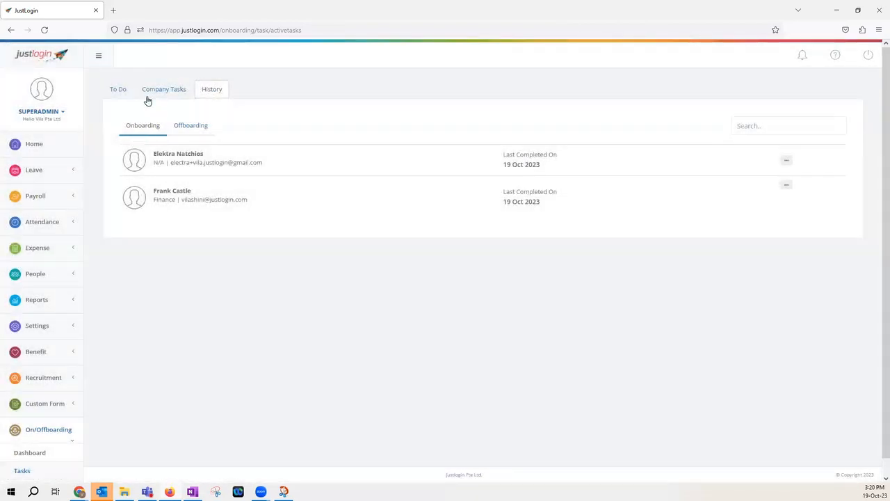
left_click(197, 127)
left_click(149, 124)
scroll(278, 314, "down", 1)
Review the updated onboarding progress on the dashboard, then switch to the presentation slides
left_click(35, 437)
scroll(318, 414, "down", 1)
scroll(316, 418, "up", 2)
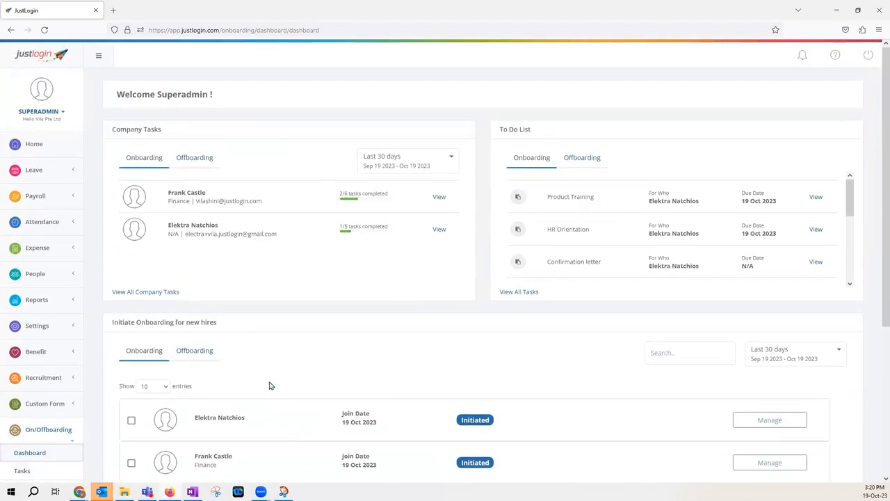
key("alt+Tab")
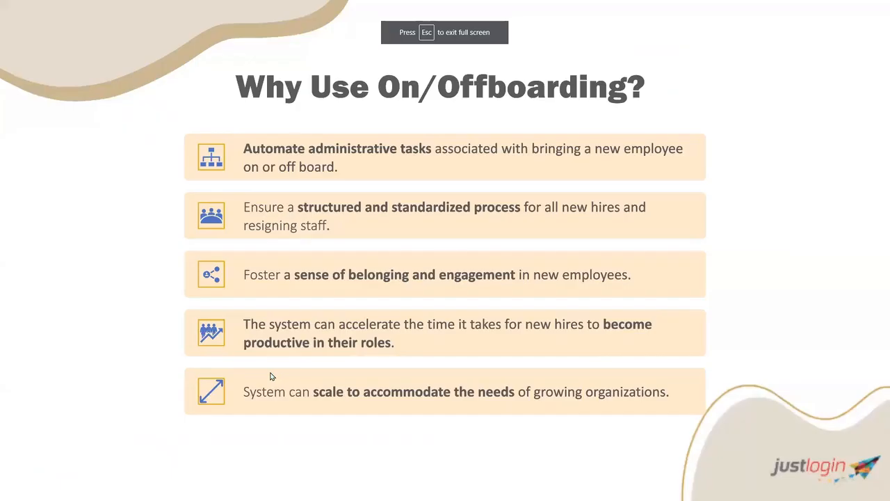